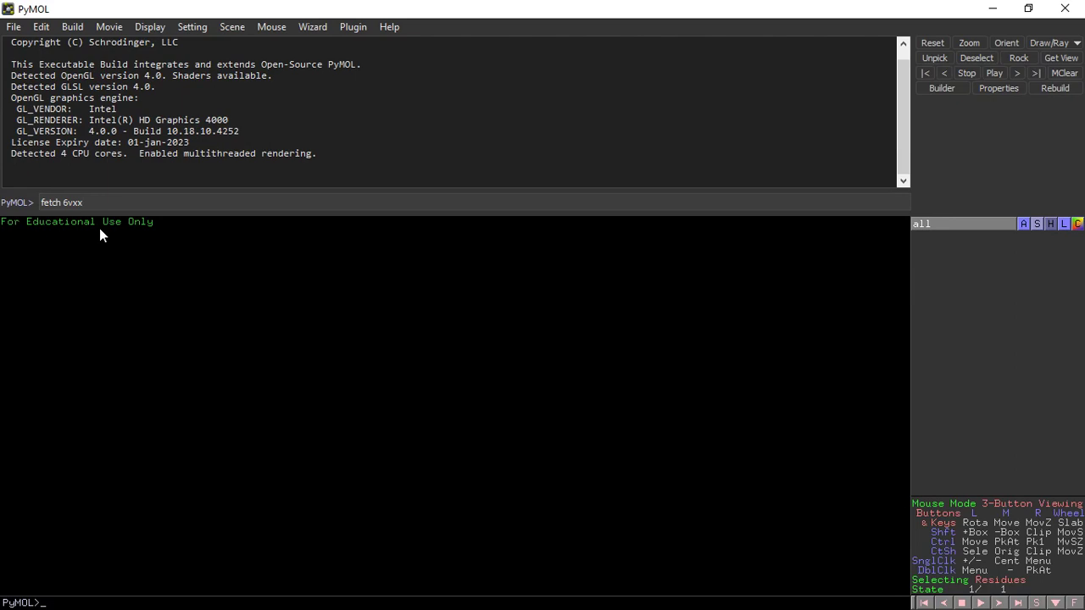
Step: Fetch the 6vxx spike structure and expand the viewer to full screen
key("Return")
left_click_drag(420, 513, 363, 404)
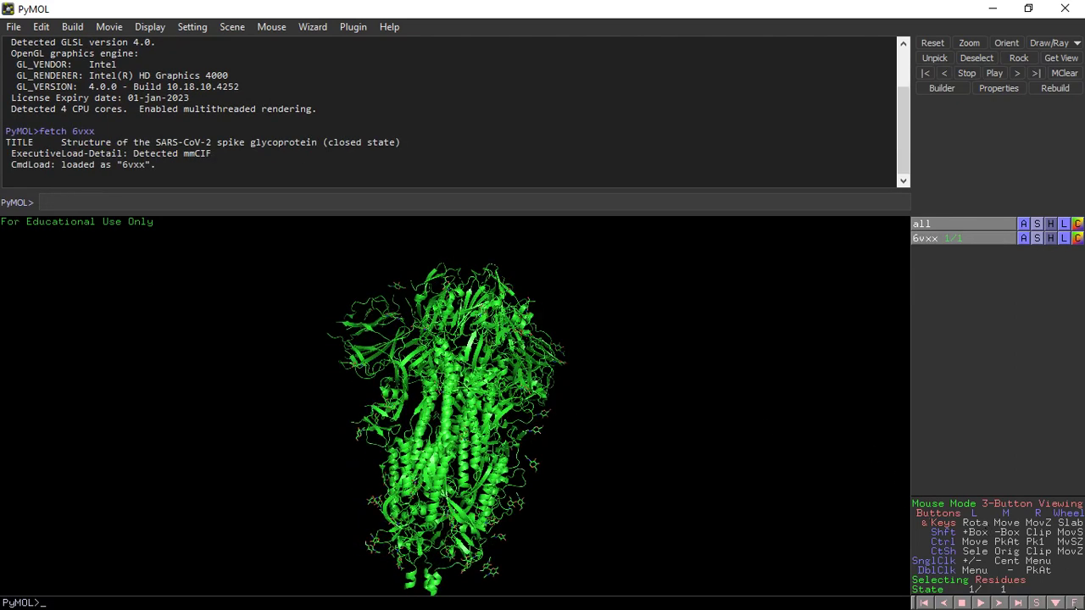
left_click(1074, 602)
Step: Rotate the spike and select three glycans on its upper-left side
left_click_drag(577, 351, 748, 161)
left_click_drag(610, 219, 564, 171)
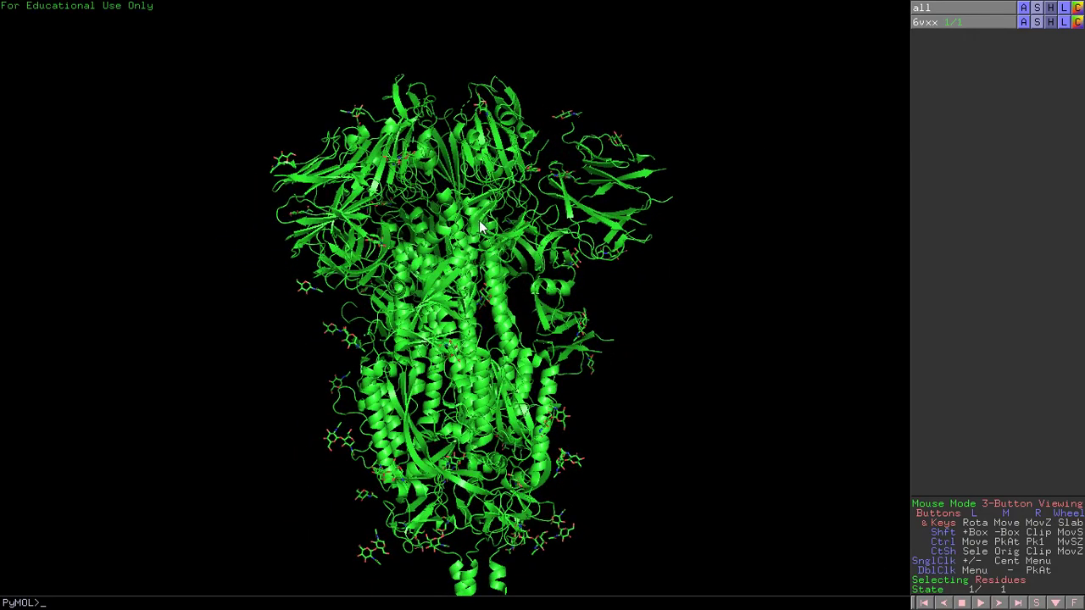
left_click_drag(495, 288, 459, 232)
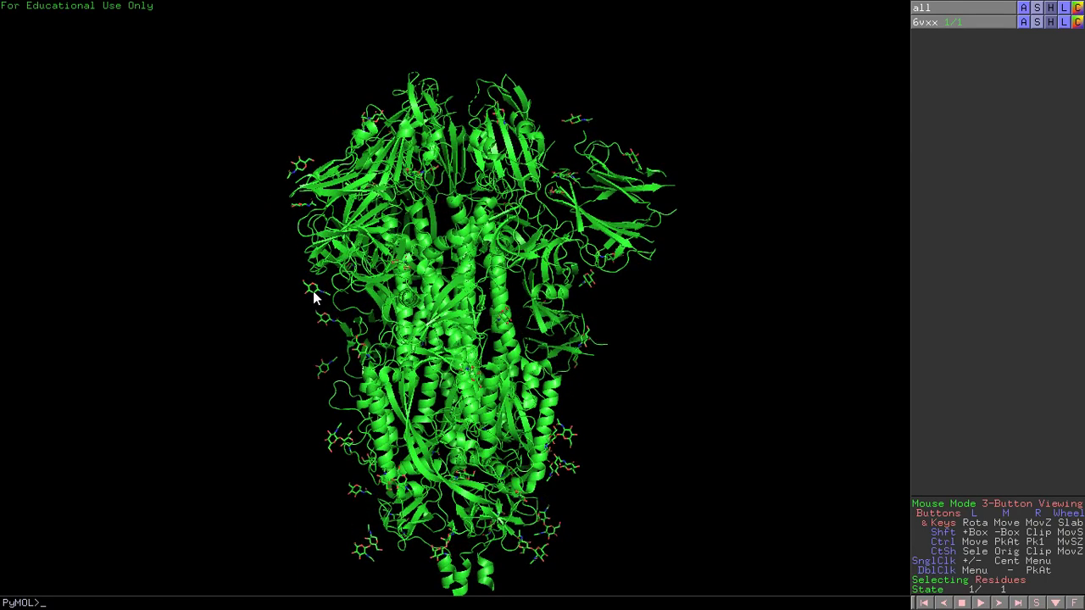
left_click(312, 290)
left_click(324, 320)
left_click(324, 370)
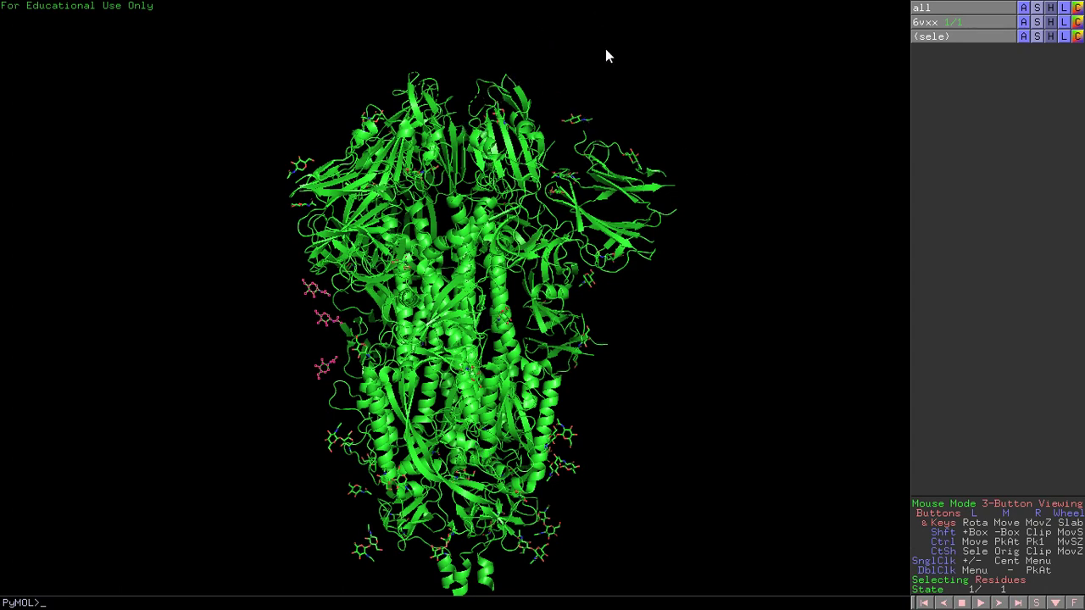
left_click_drag(511, 378, 457, 373)
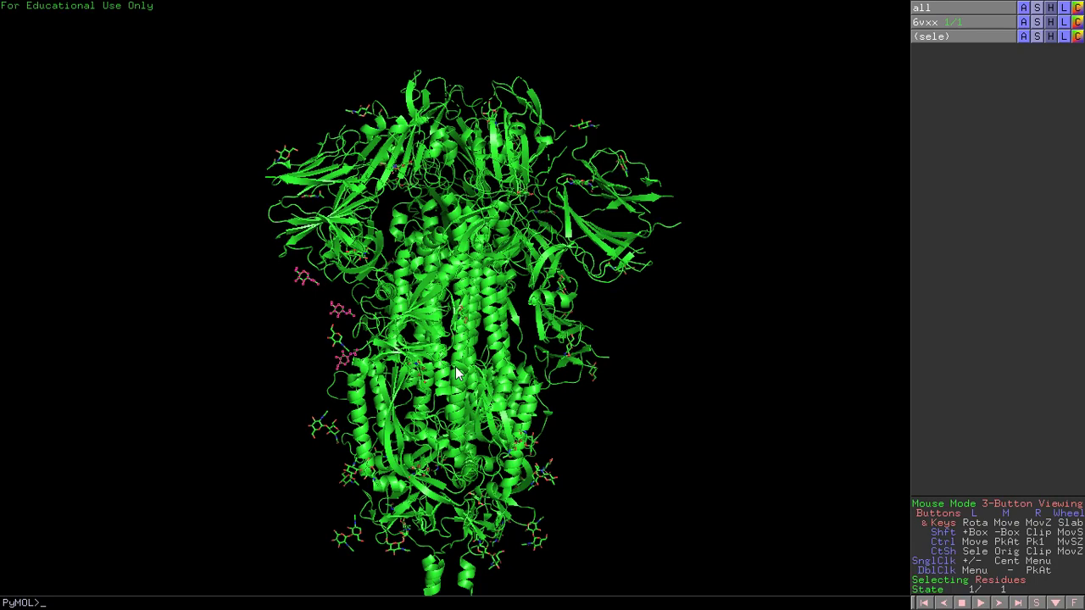
left_click_drag(456, 329, 449, 217)
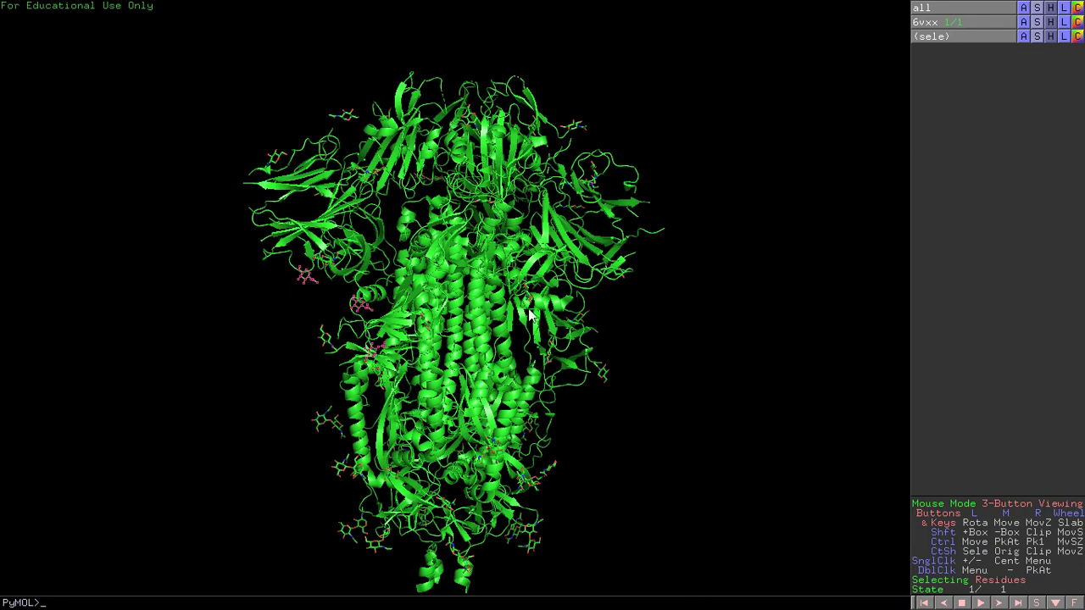
left_click_drag(444, 309, 462, 292)
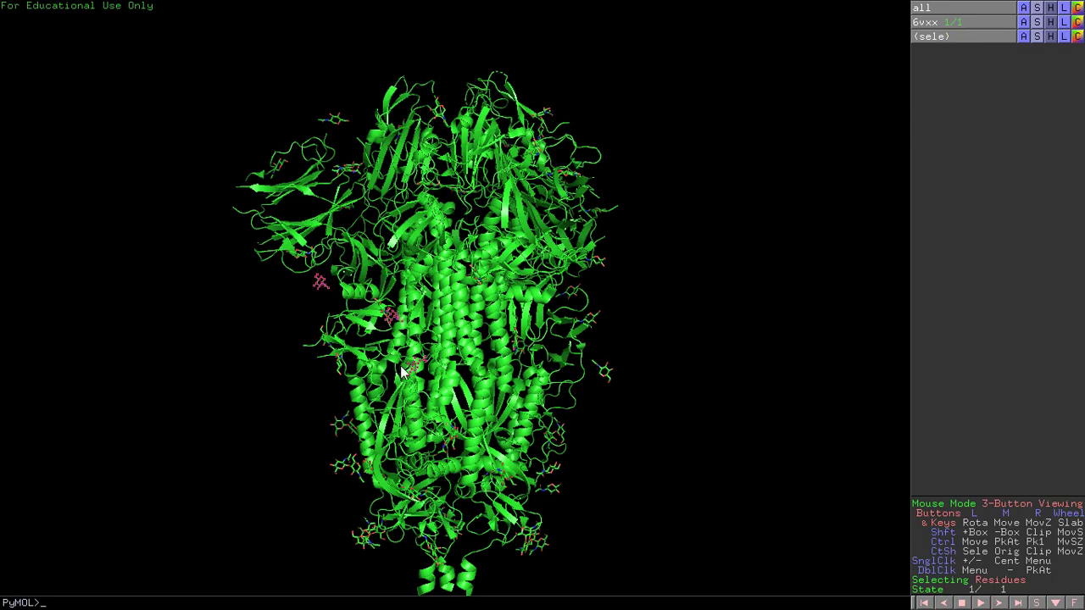
left_click_drag(682, 387, 528, 290)
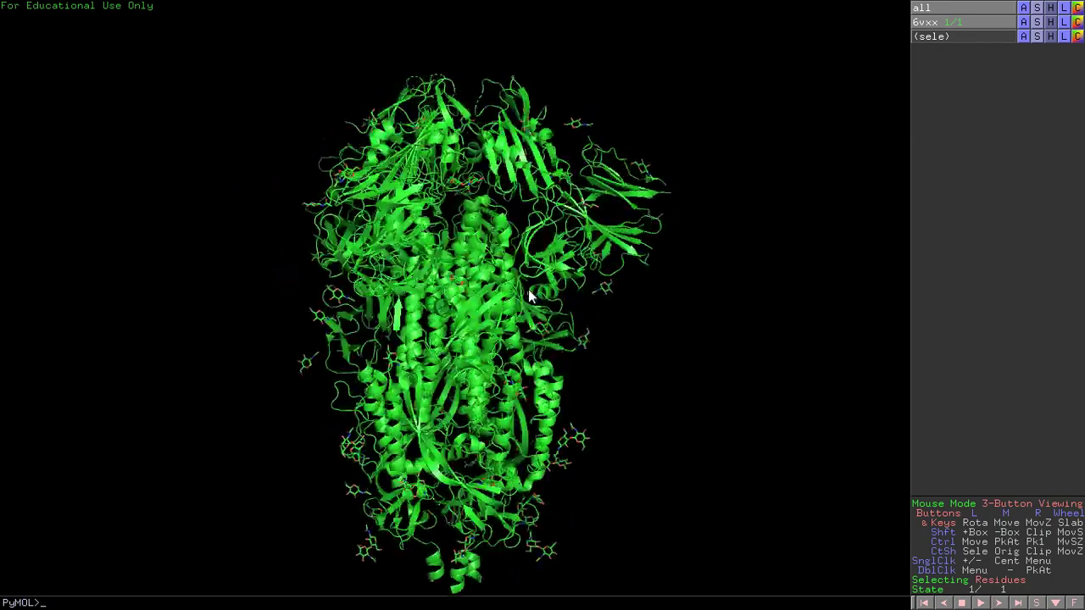
Step: Toggle the 6vxx object off and on, and browse its colour options without applying one
left_click(931, 24)
left_click(931, 24)
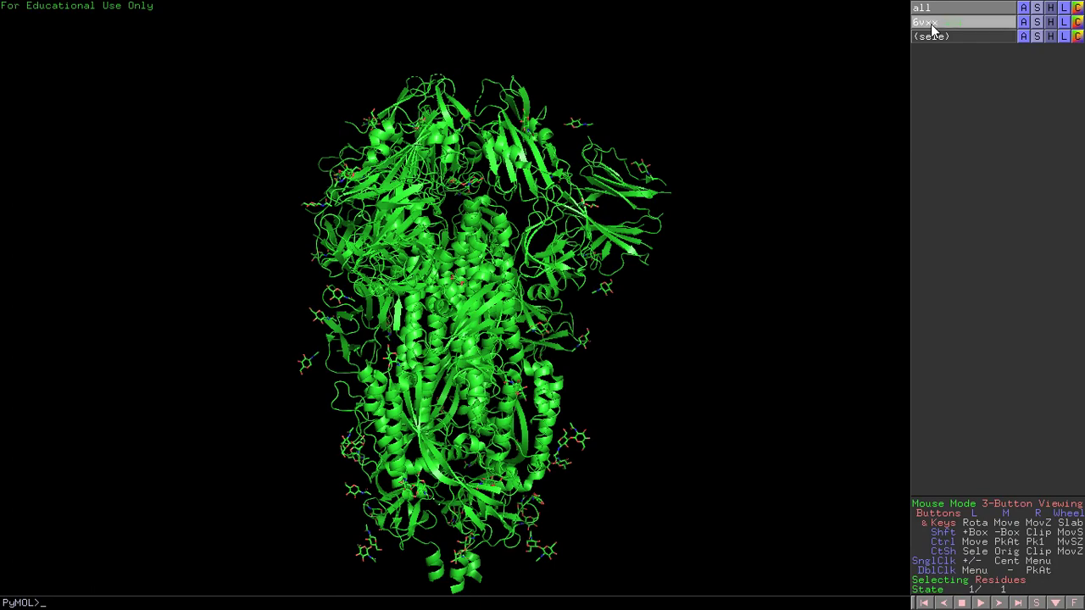
left_click(933, 28)
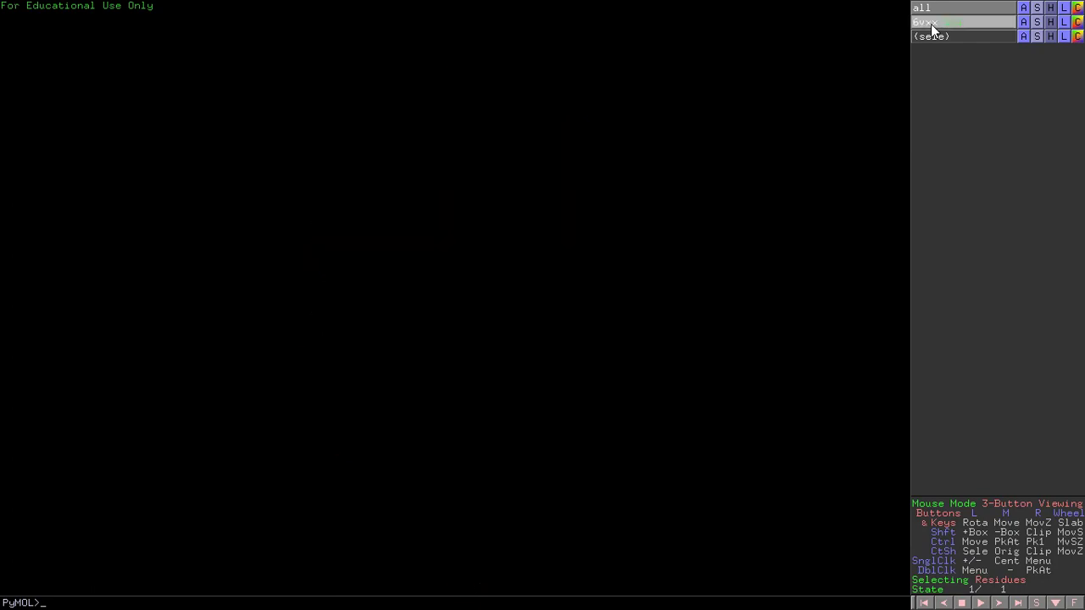
left_click(932, 28)
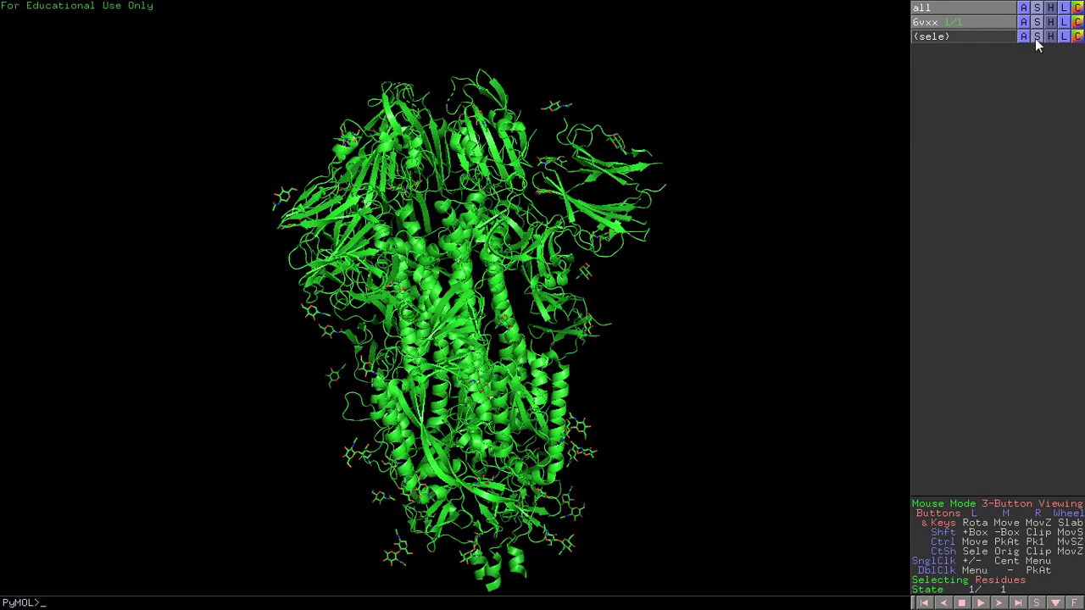
left_click(1078, 24)
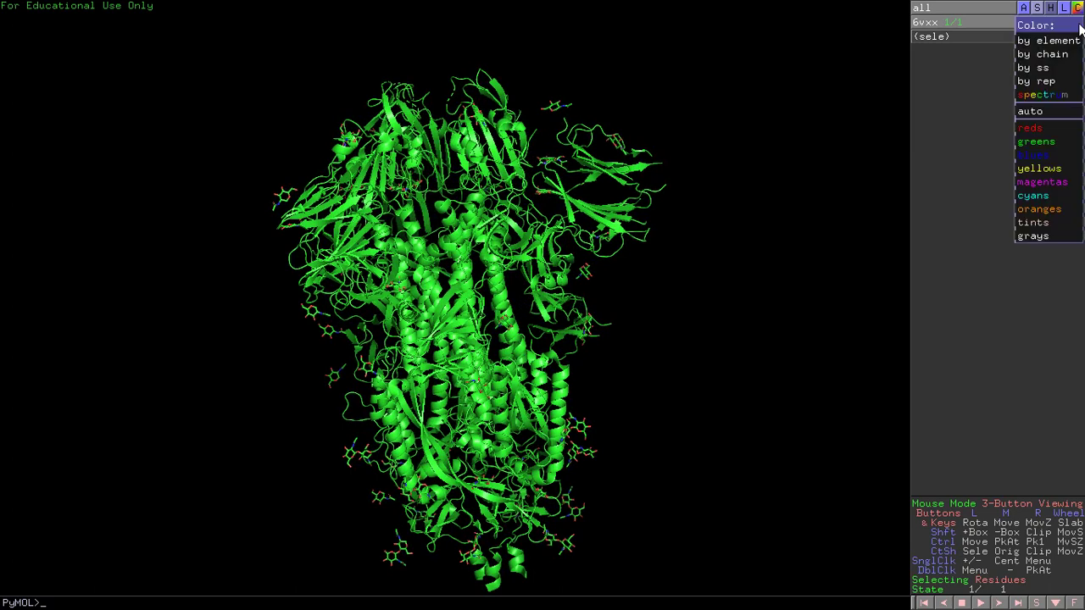
mouse_move(1051, 54)
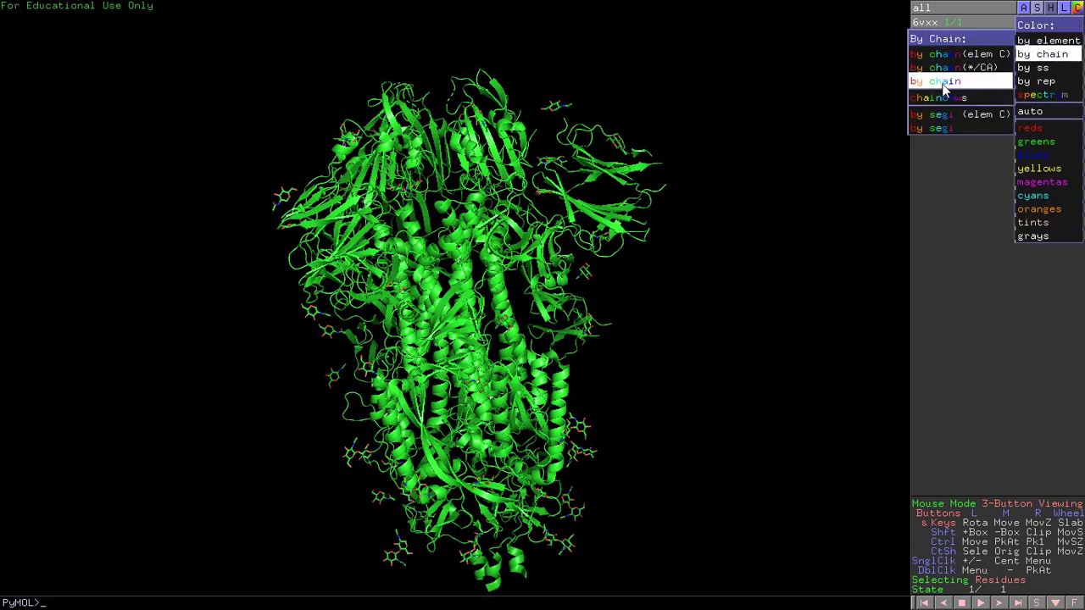
left_click(955, 190)
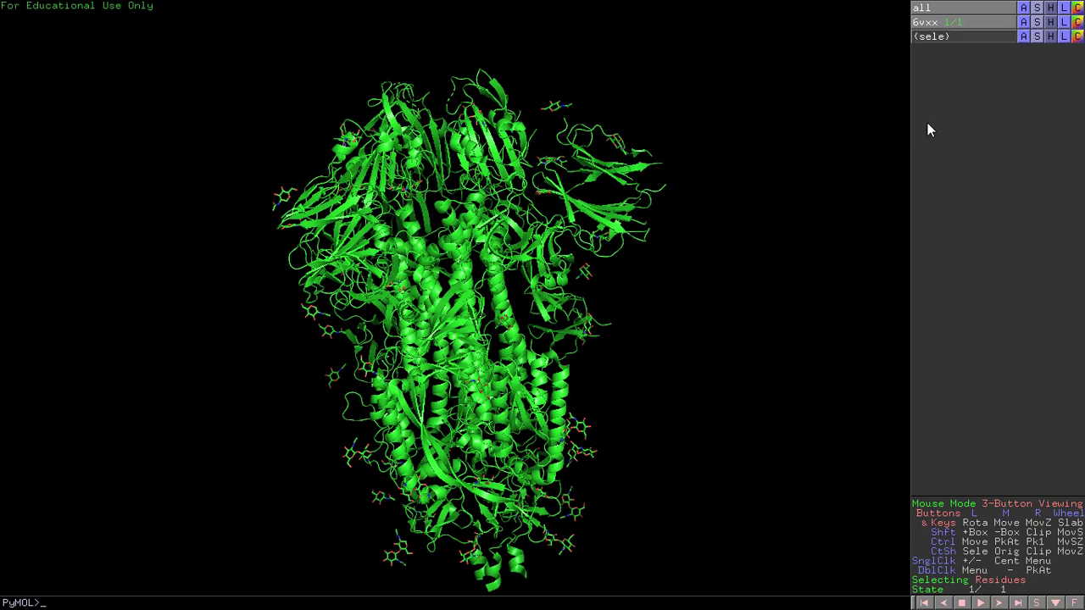
Step: Colour 6vxx by chain and rotate to view the green, magenta and cyan protomers
left_click(1078, 22)
mouse_move(1051, 55)
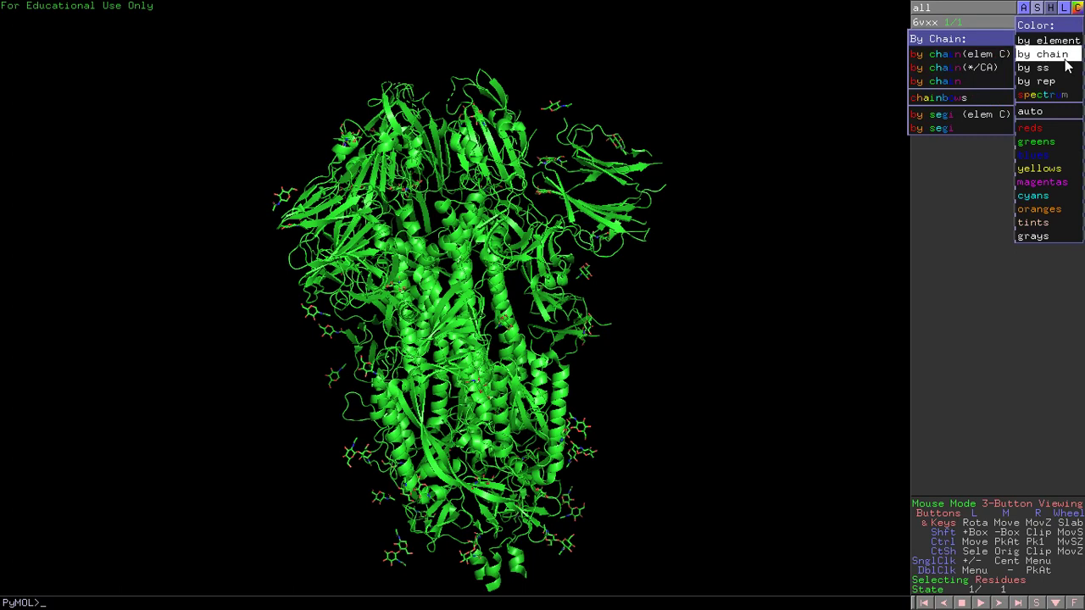
left_click(955, 83)
left_click_drag(743, 238, 517, 322)
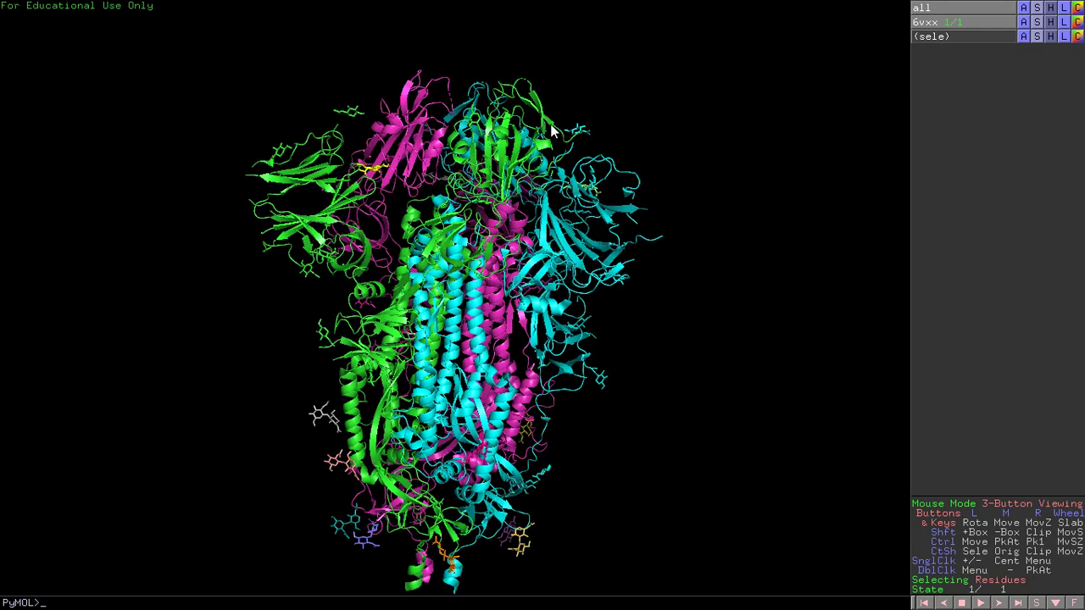
left_click_drag(675, 281, 543, 329)
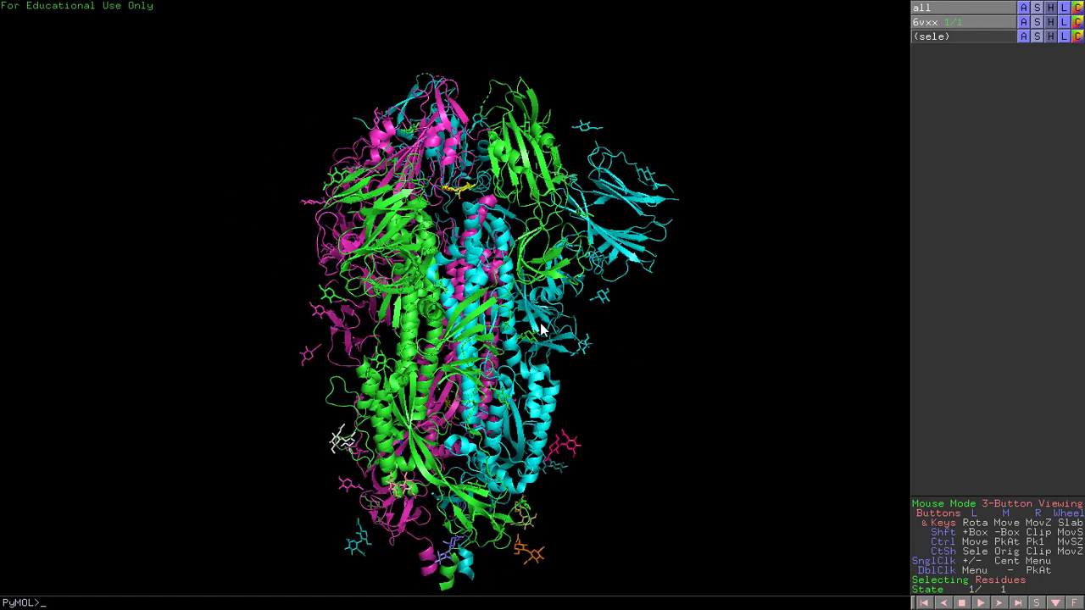
left_click_drag(508, 268, 453, 259)
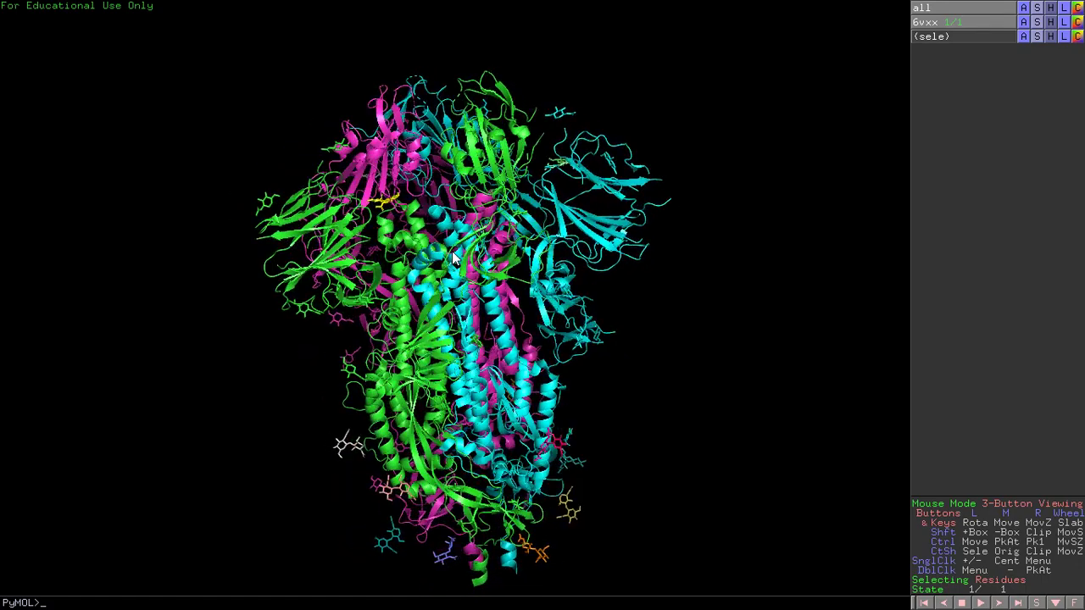
left_click_drag(530, 317, 557, 279)
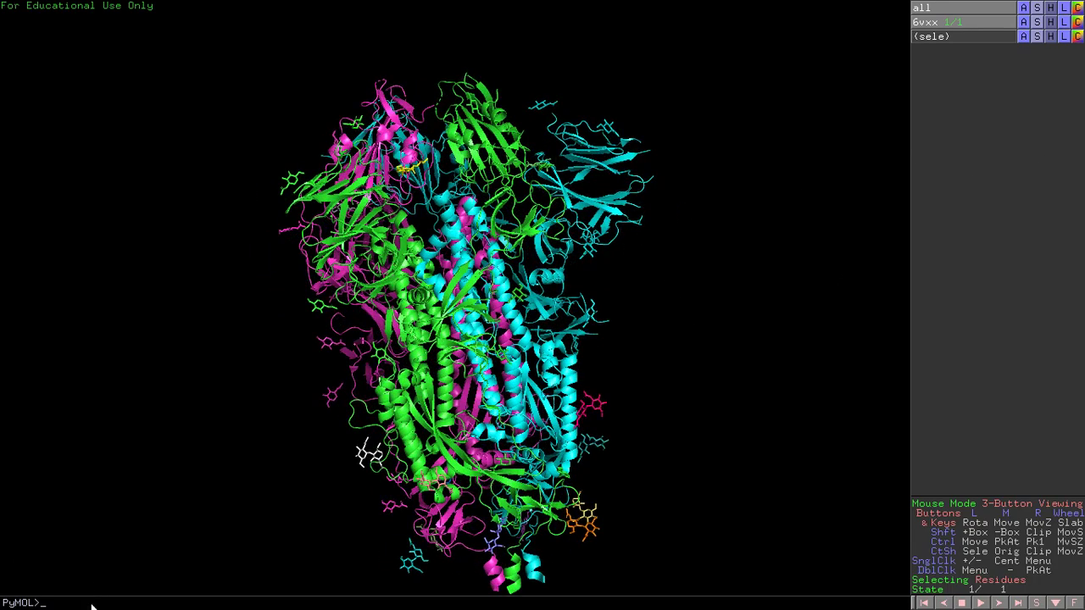
Step: Run split_chains to create objects 6vxx_A to 6vxx_R, then hide chains B through R
type("split_chains")
key("Return")
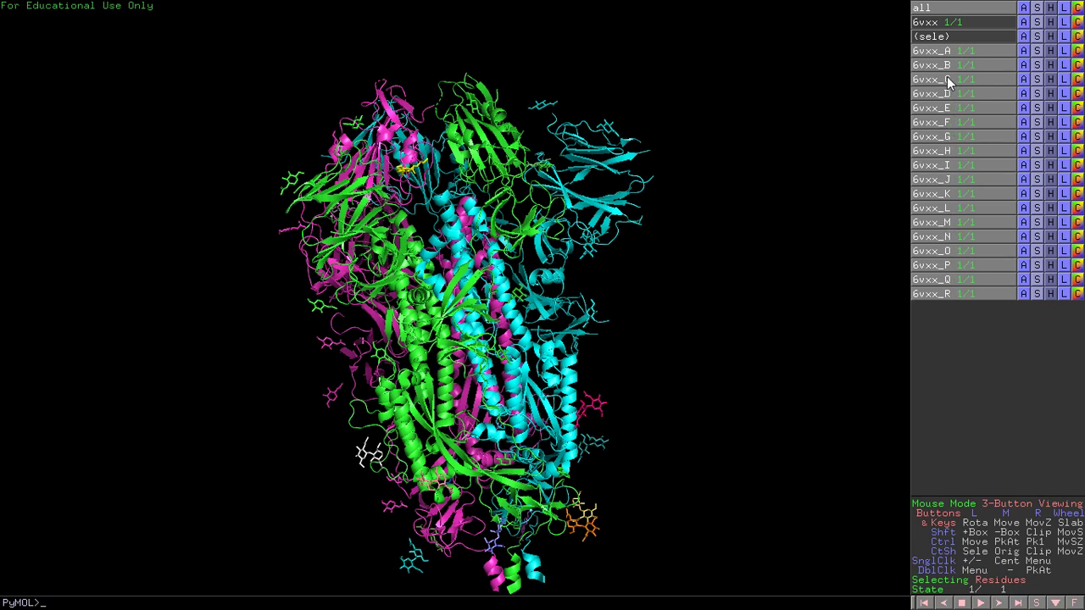
left_click_drag(943, 64, 963, 293)
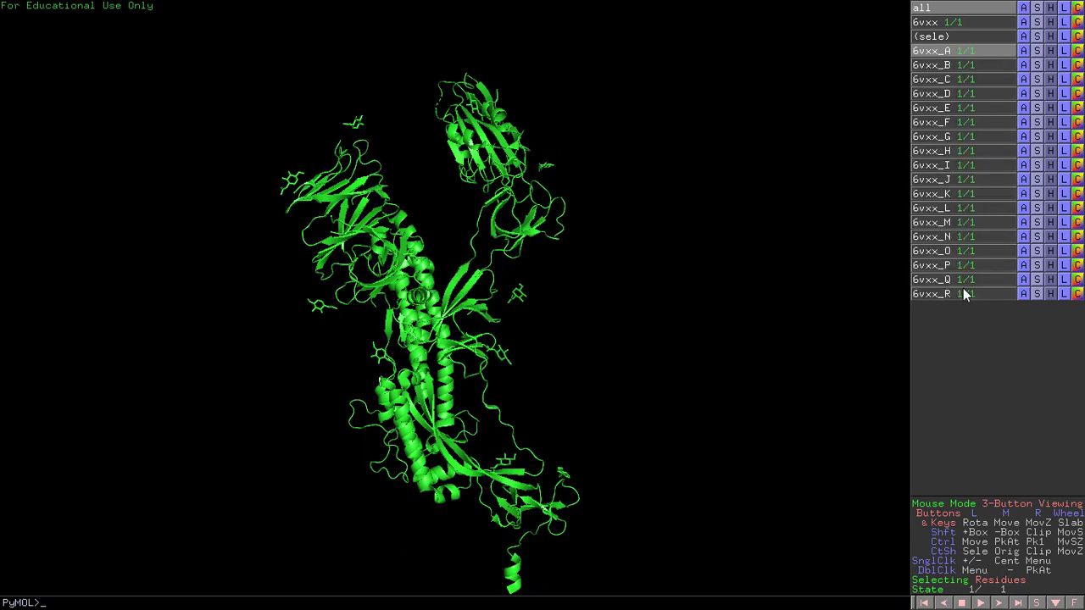
Step: Show chain objects B through F, then hide them again leaving only chain A
left_click(943, 66)
left_click(946, 81)
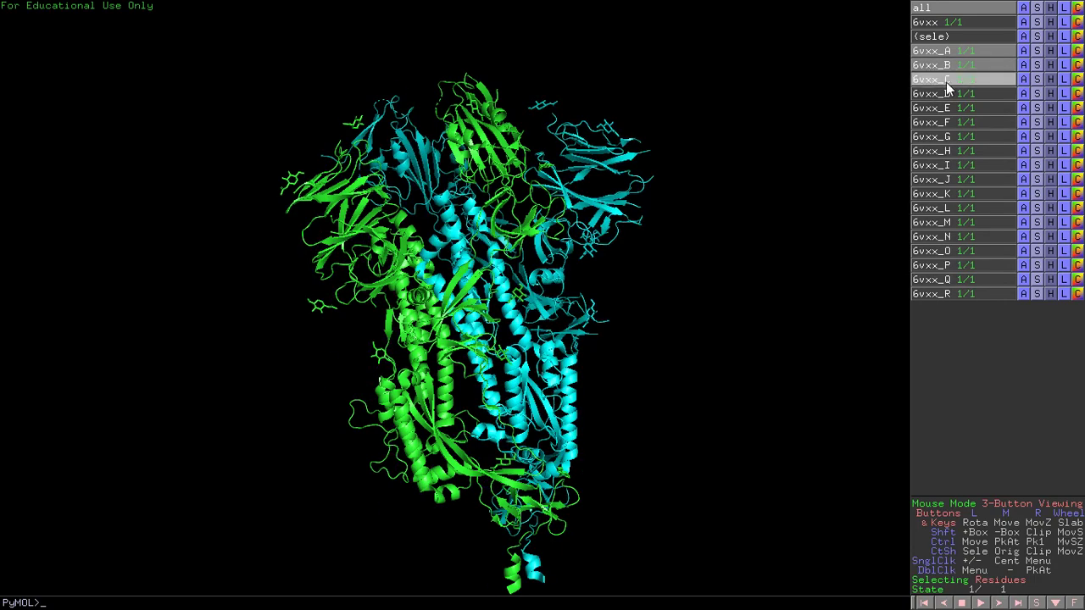
left_click(947, 94)
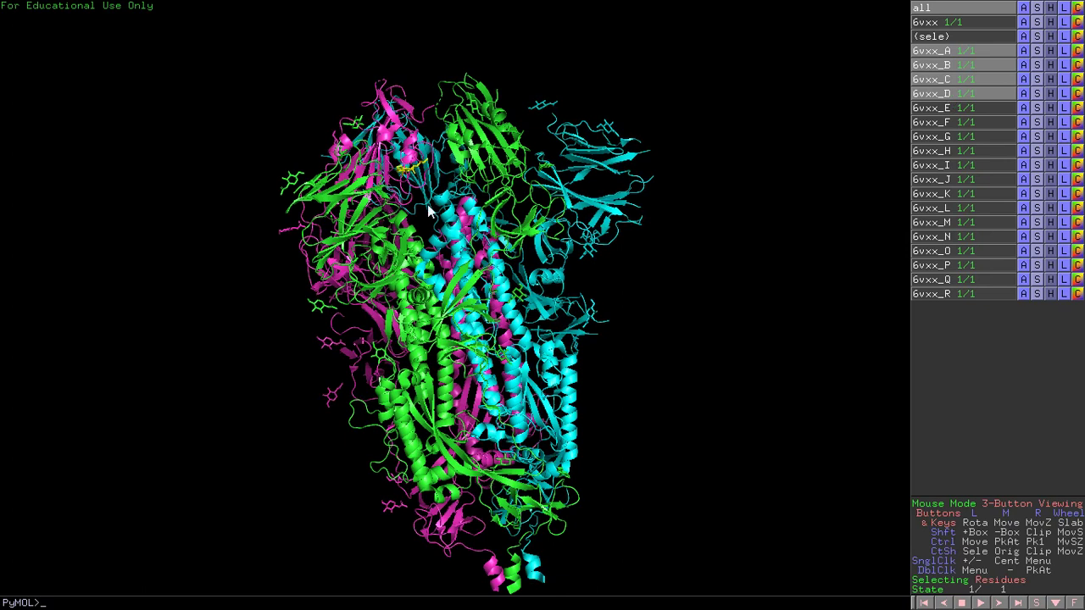
left_click(934, 113)
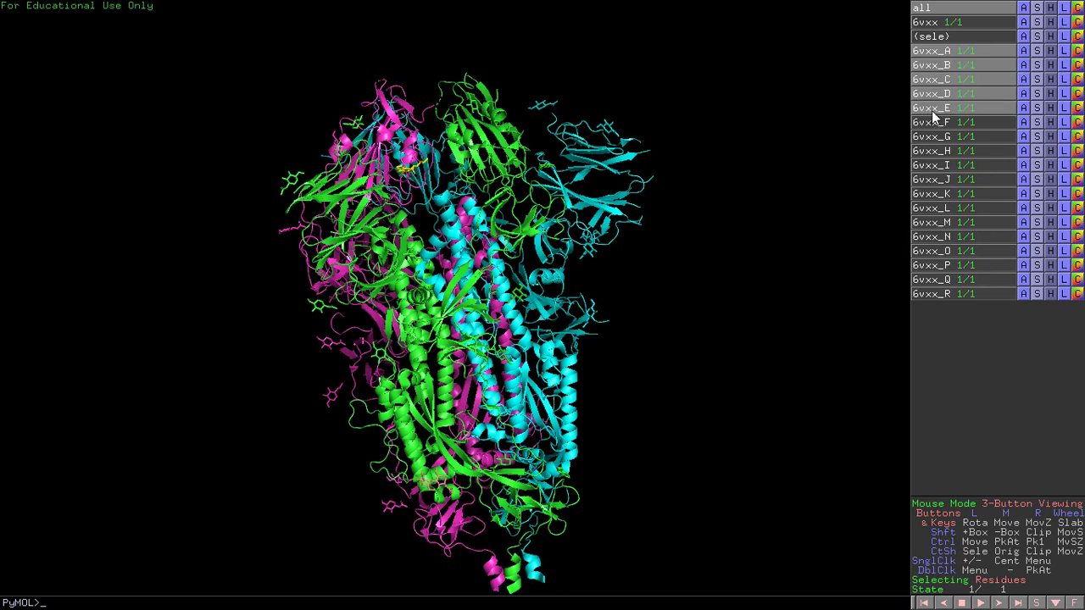
left_click(933, 123)
left_click(936, 96)
left_click_drag(936, 96, 950, 319)
left_click_drag(499, 258, 803, 179)
left_click_drag(953, 68, 938, 88)
left_click_drag(508, 254, 562, 308)
Step: Show the whole 6vxx trimer again and rotate it about its vertical axis
left_click(938, 24)
left_click_drag(573, 331, 691, 322)
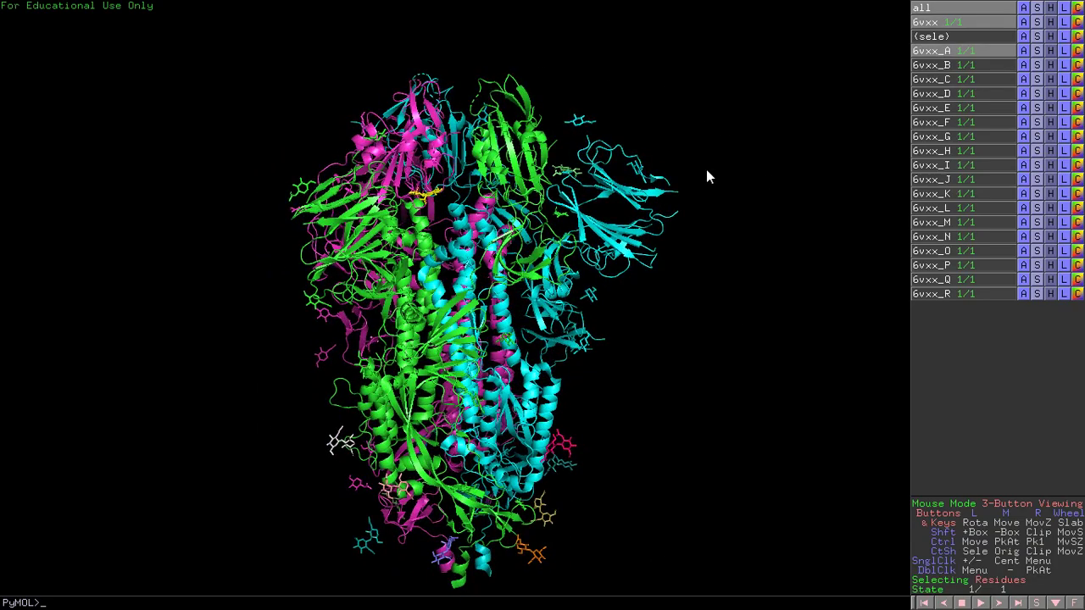
left_click_drag(519, 336, 451, 333)
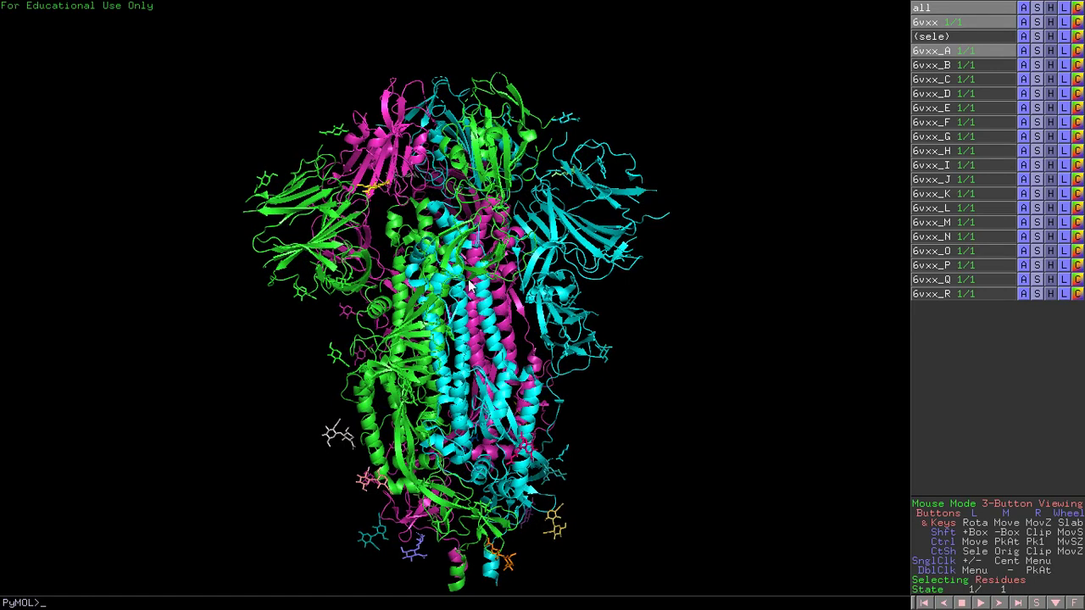
Step: Disable the combined 6vxx object so only 6vxx_A shows, then select and clear three glycans
left_click(962, 21)
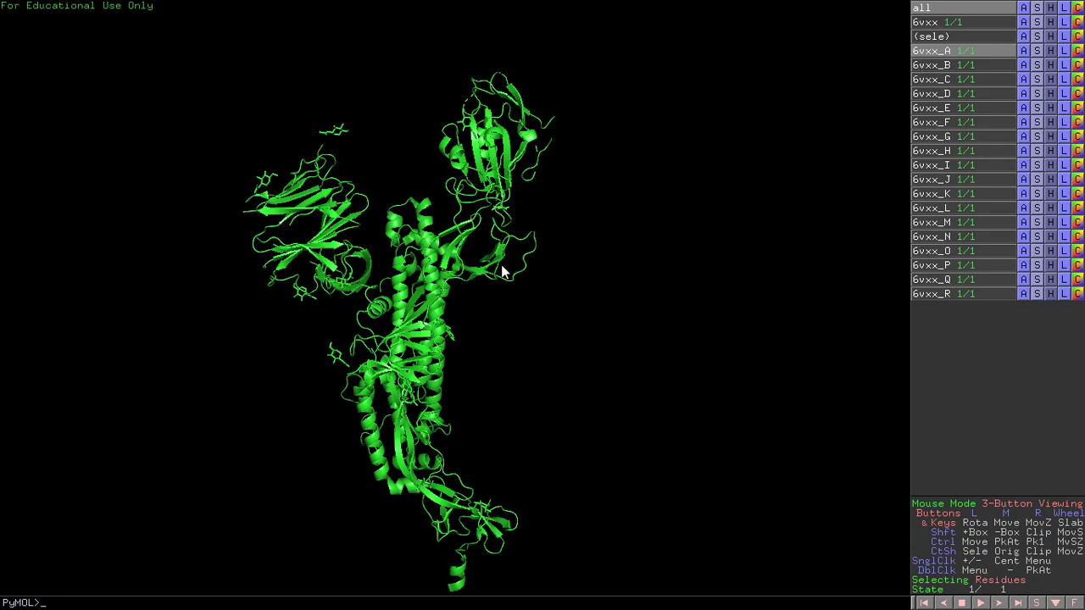
left_click_drag(434, 309, 473, 307)
left_click(368, 129)
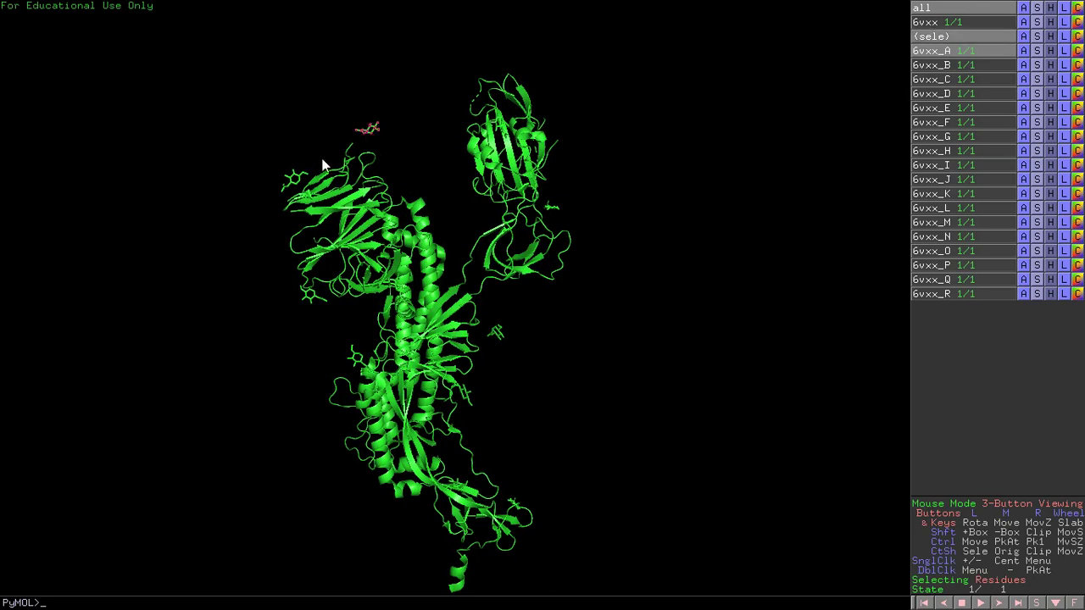
left_click(295, 180)
left_click(311, 297)
left_click(668, 180)
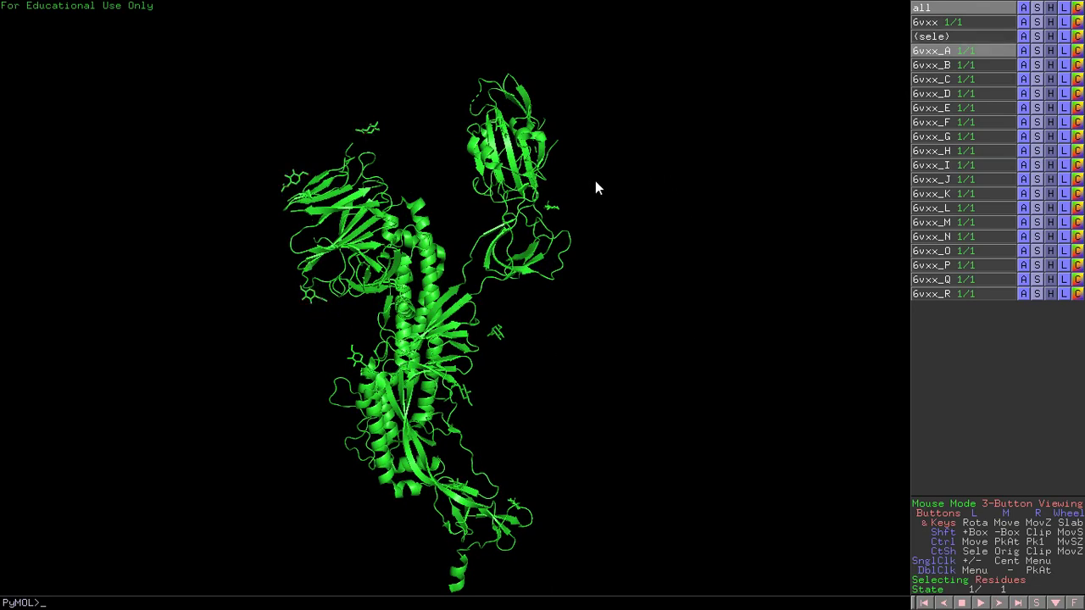
Step: Show the sequence bar and select, then clear, the first residues of chain A
left_click(1036, 603)
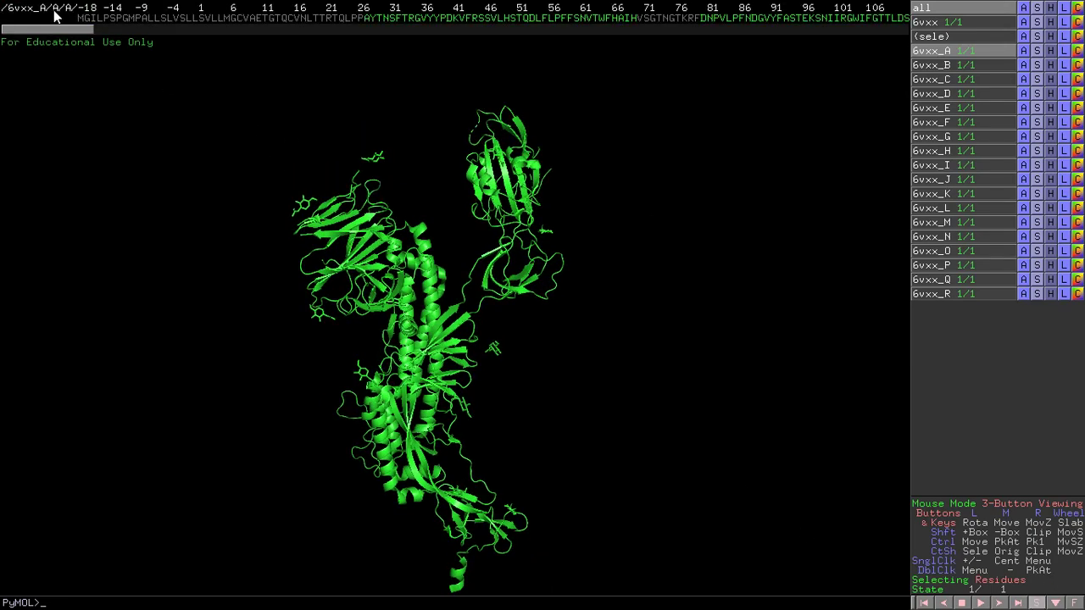
left_click_drag(63, 29, 3, 61)
left_click_drag(81, 18, 369, 75)
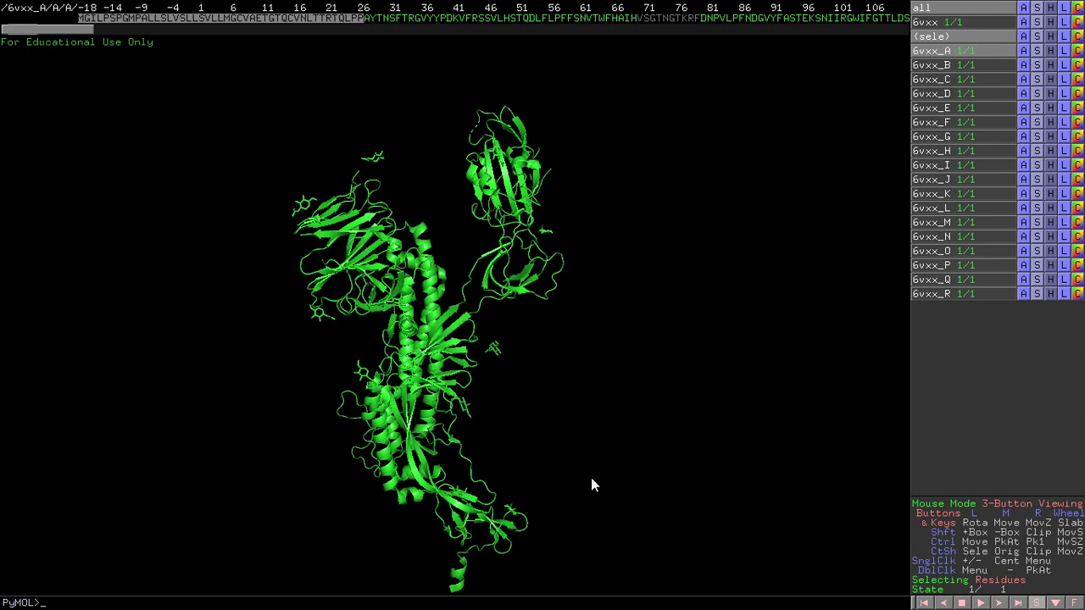
left_click(352, 61)
Step: Select residues A27 to about 92, then VSGTNGTKR, rotating to locate them
left_click_drag(368, 20, 778, 22)
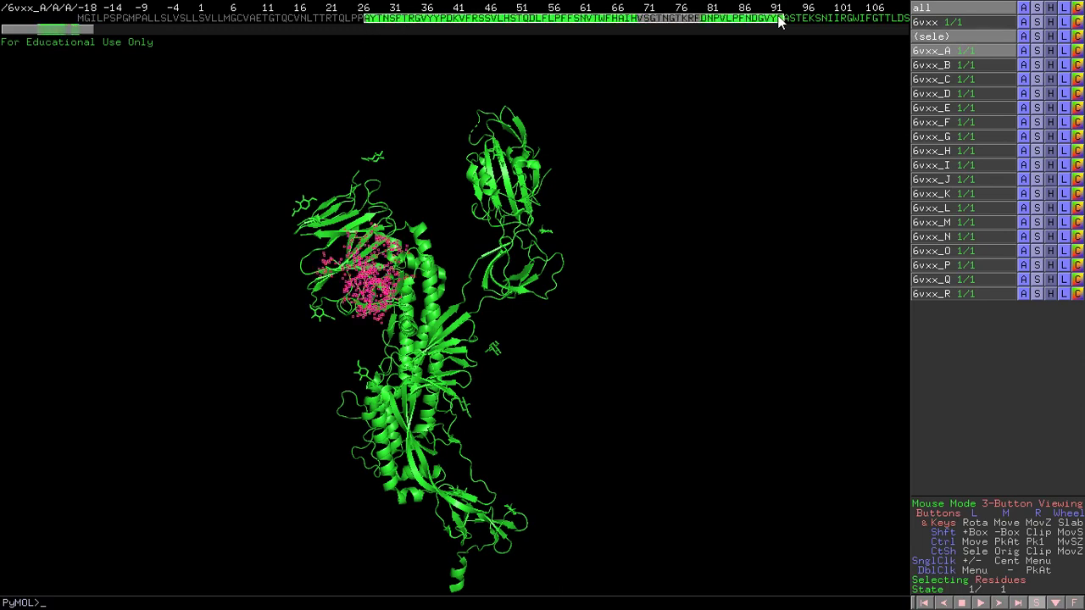
left_click(721, 100)
left_click_drag(640, 29, 696, 23)
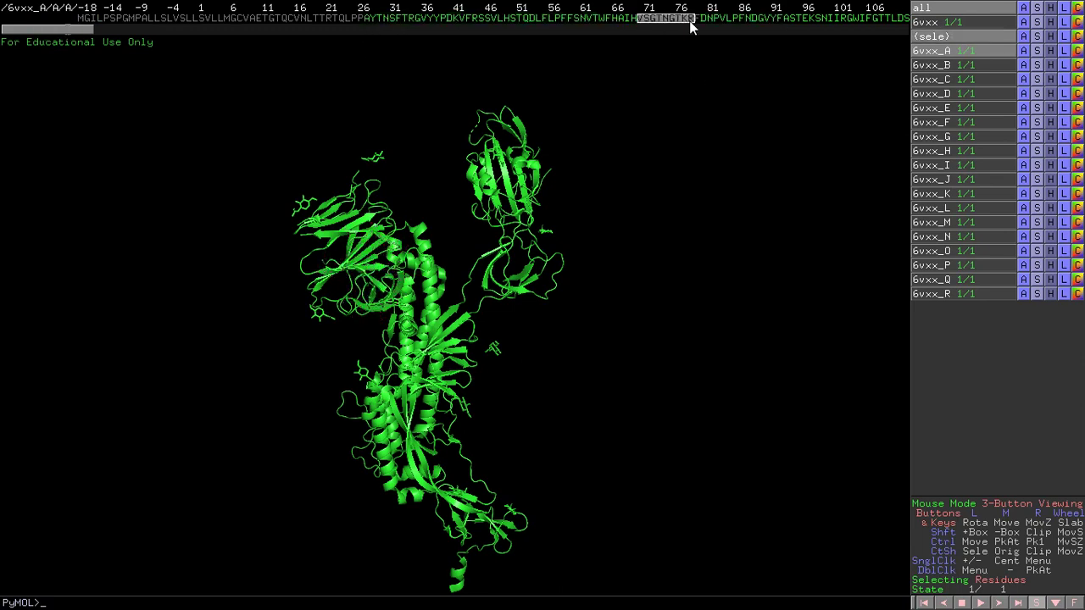
left_click_drag(415, 284, 664, 227)
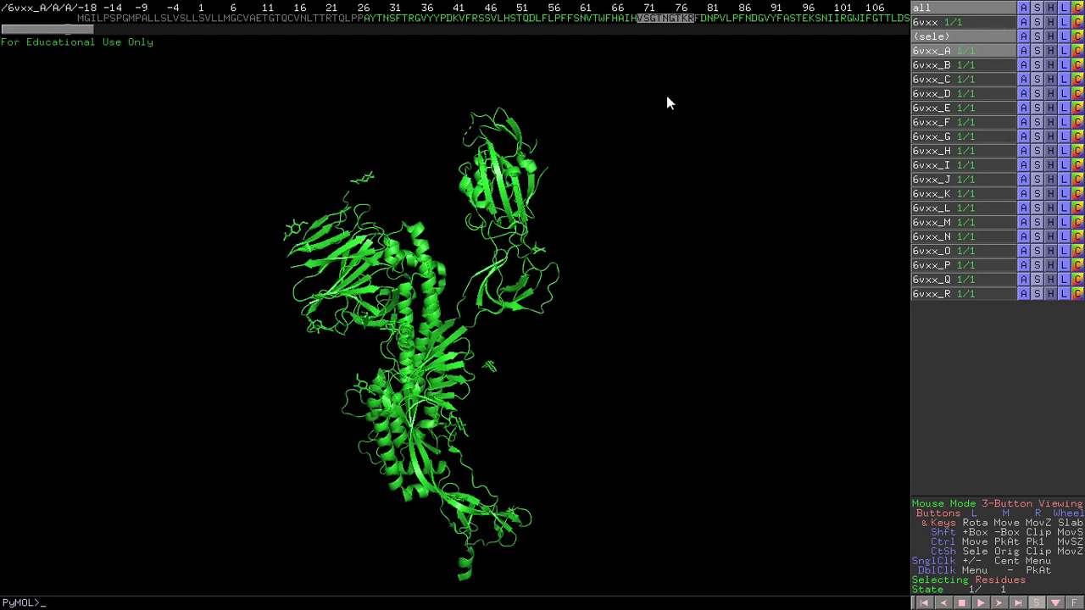
left_click_drag(537, 339, 486, 346)
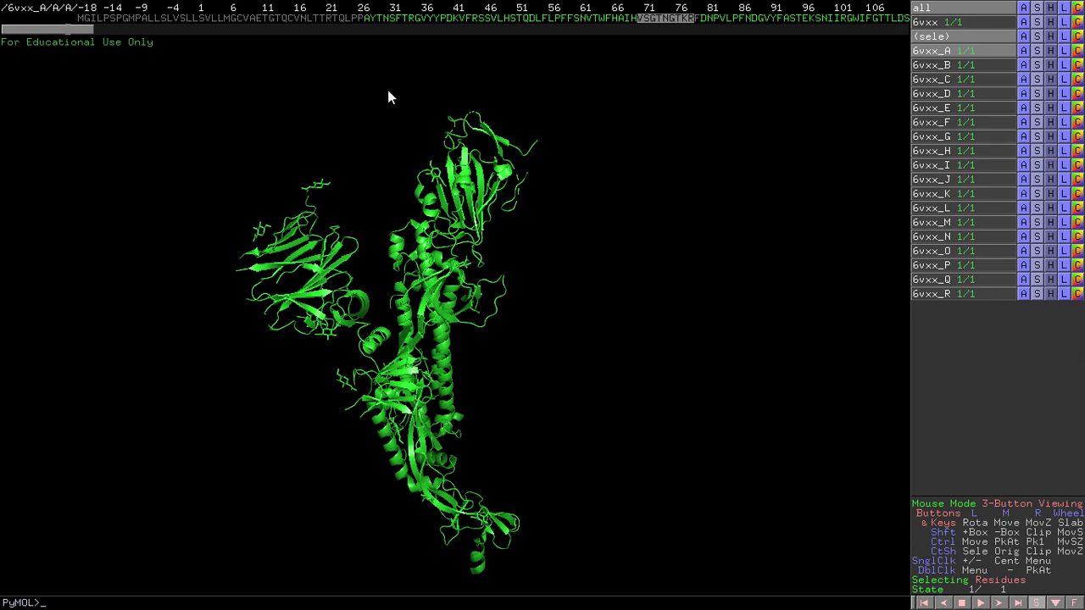
Step: Select a longer residue stretch in the 366–491 range and turn the model to view it
left_click_drag(92, 30, 331, 42)
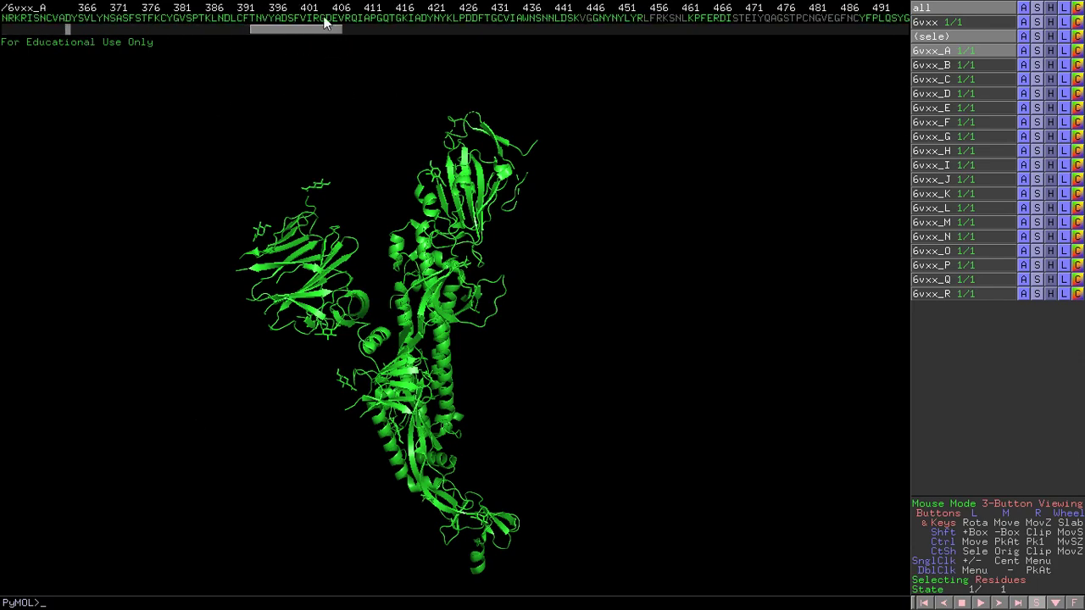
left_click_drag(472, 18, 231, 17)
left_click_drag(440, 217, 408, 230)
left_click_drag(295, 33, 839, 41)
Step: Select the C-terminal His-tag histidines in the sequence, then clear the selection
left_click(722, 167)
left_click_drag(647, 224, 525, 322)
left_click_drag(813, 34, 924, 36)
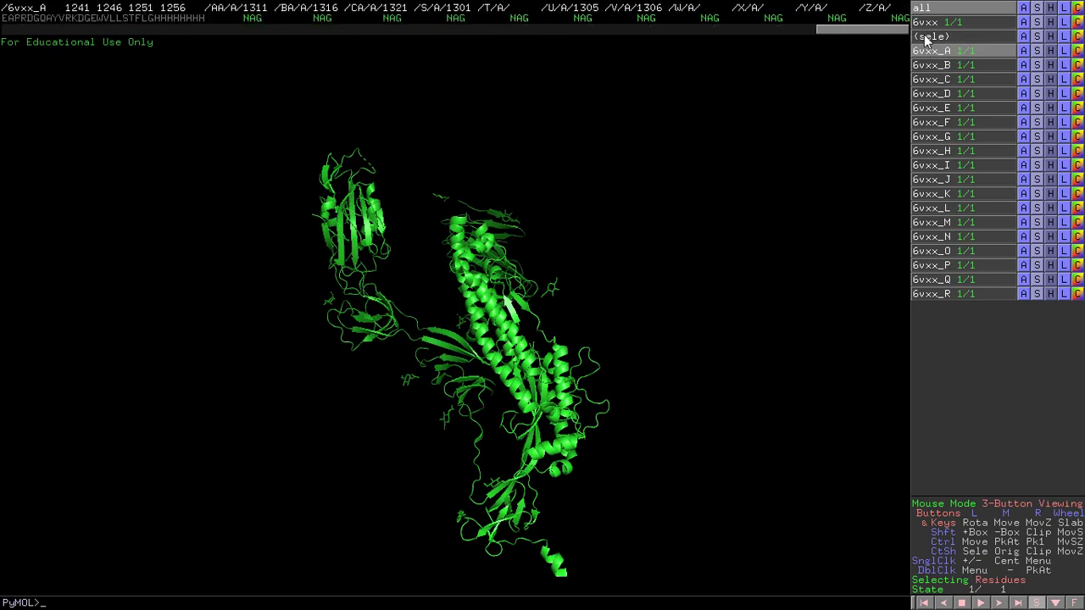
left_click_drag(201, 20, 158, 20)
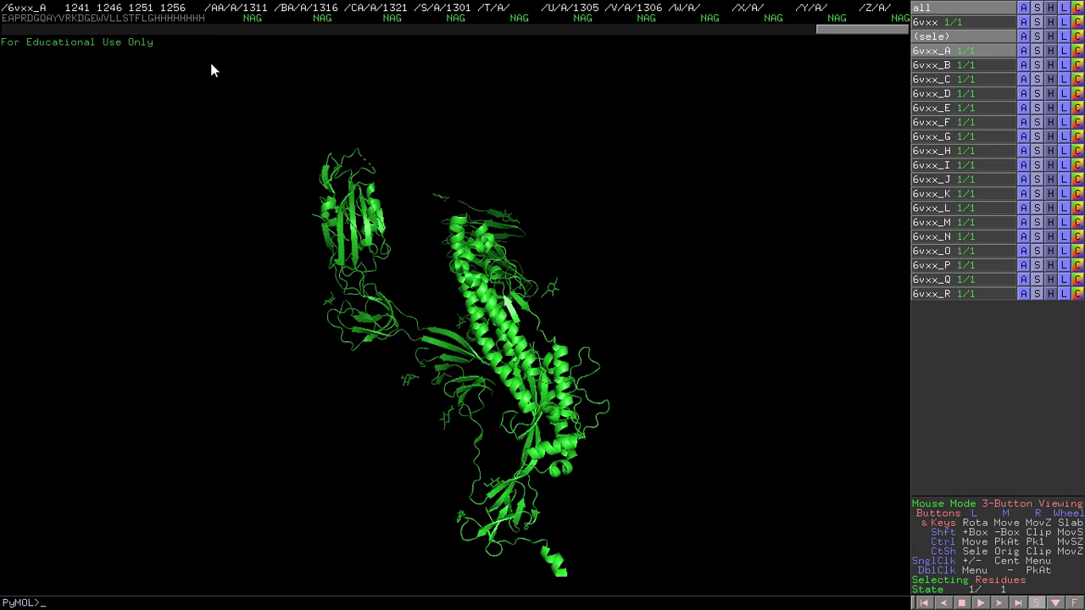
left_click_drag(204, 20, 176, 20)
left_click(191, 92)
Step: Select the four NAG sugar residues, hide everything for them, and deselect
left_click_drag(251, 19, 1007, 38)
left_click_drag(372, 393, 542, 288)
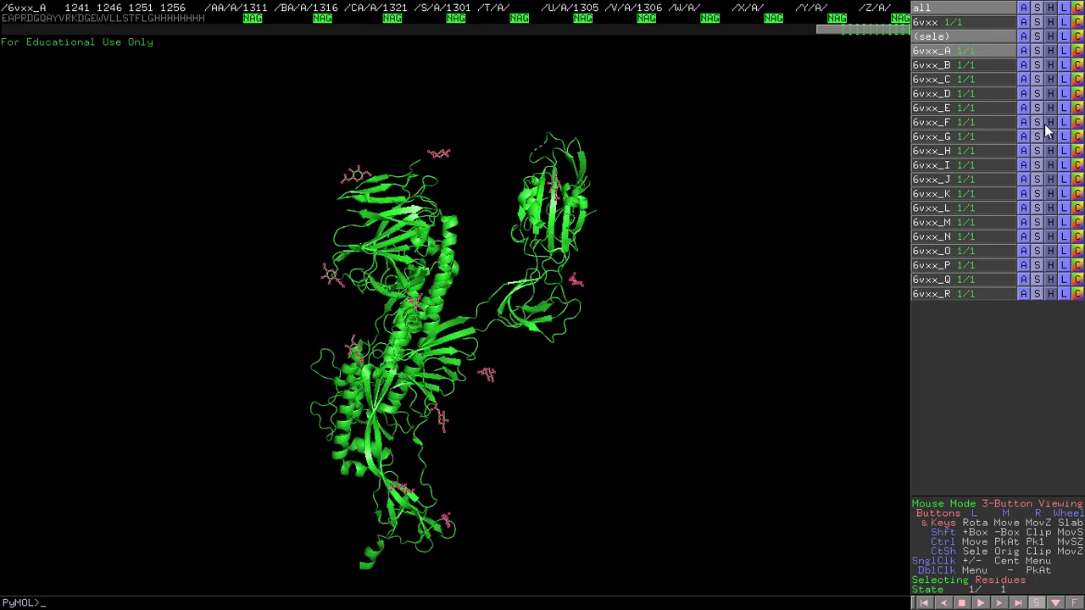
left_click(932, 37)
left_click(932, 37)
left_click(1050, 37)
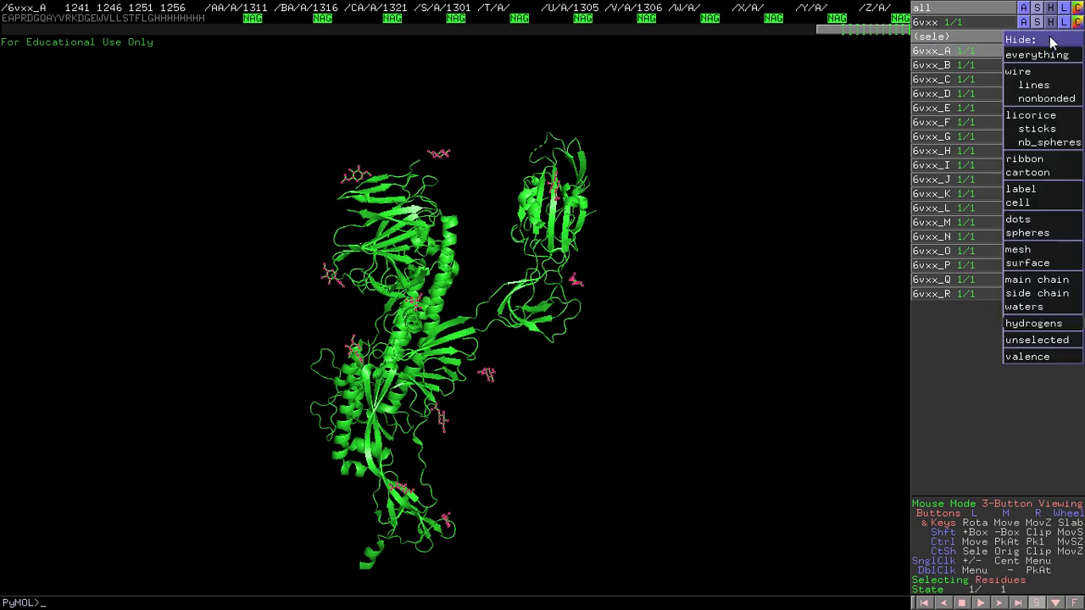
left_click(1049, 56)
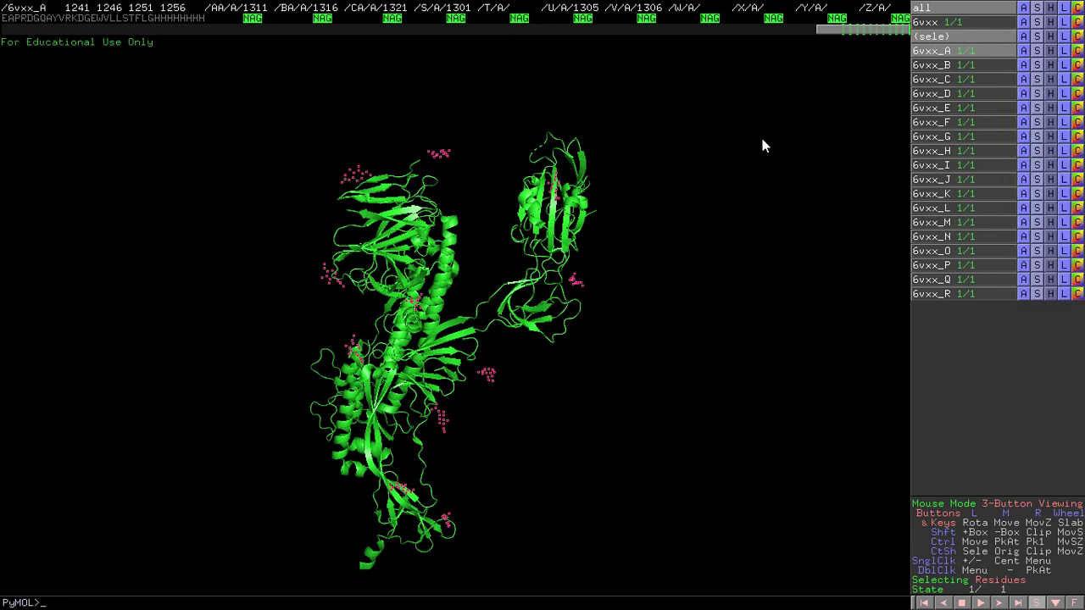
left_click(687, 167)
left_click_drag(628, 213, 479, 240)
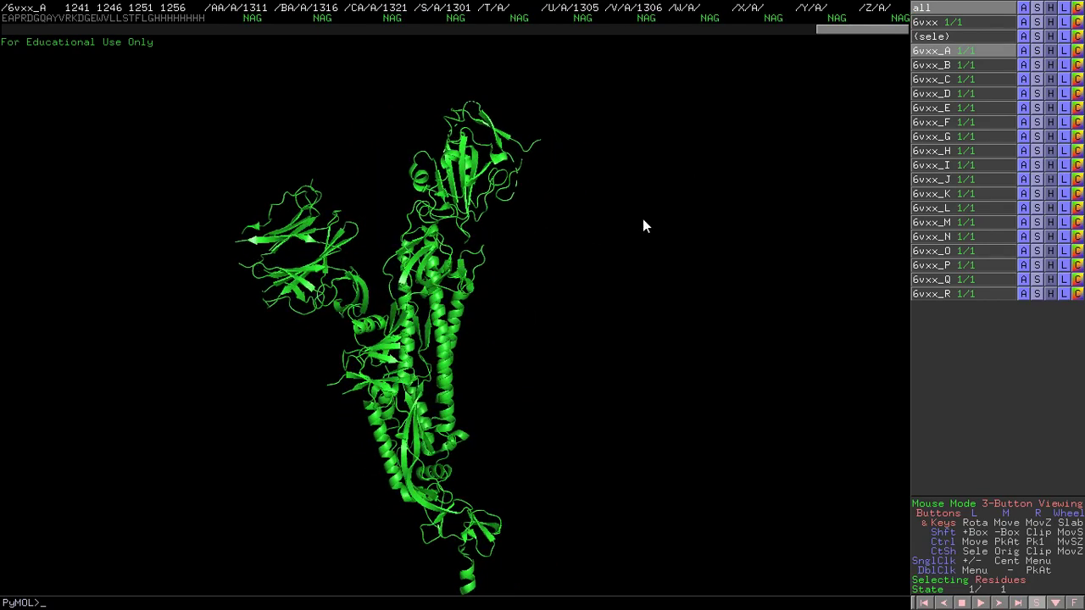
left_click_drag(355, 251, 466, 282)
left_click_drag(847, 31, 875, 61)
left_click_drag(489, 260, 485, 223)
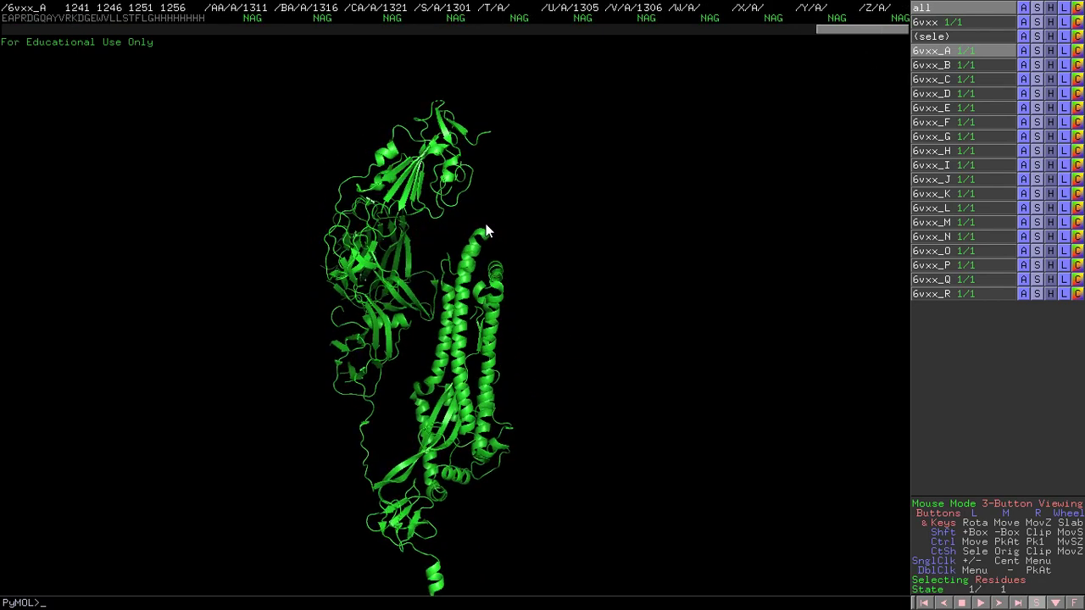
left_click_drag(372, 224, 476, 239)
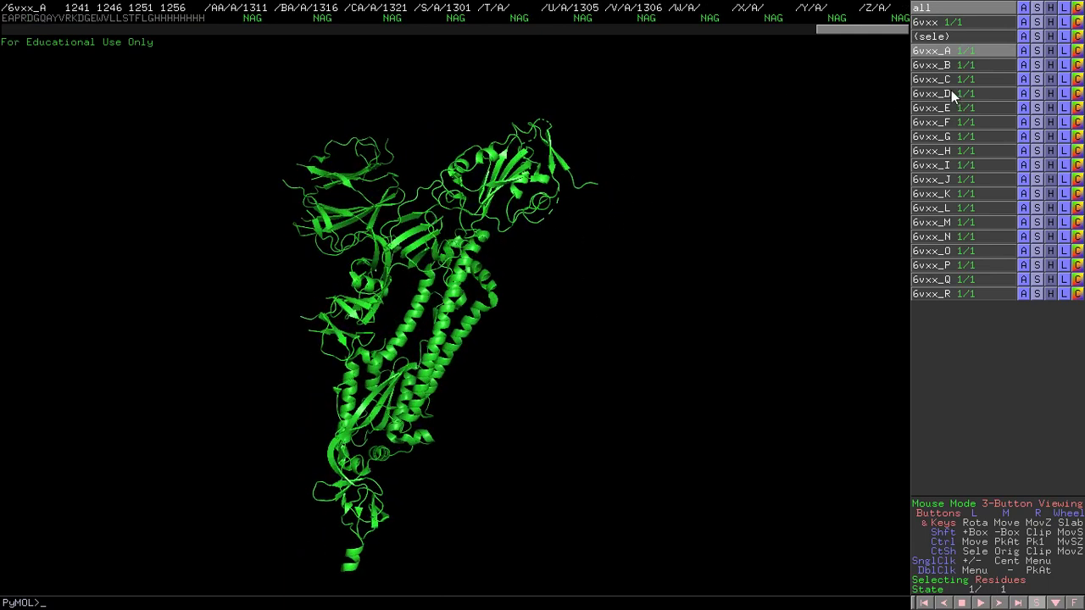
Step: Apply the rainbow spectrum colour to 6vxx_A, blue N-terminus to red C-terminus
left_click(947, 52)
left_click(947, 52)
left_click(1077, 51)
mouse_move(1030, 126)
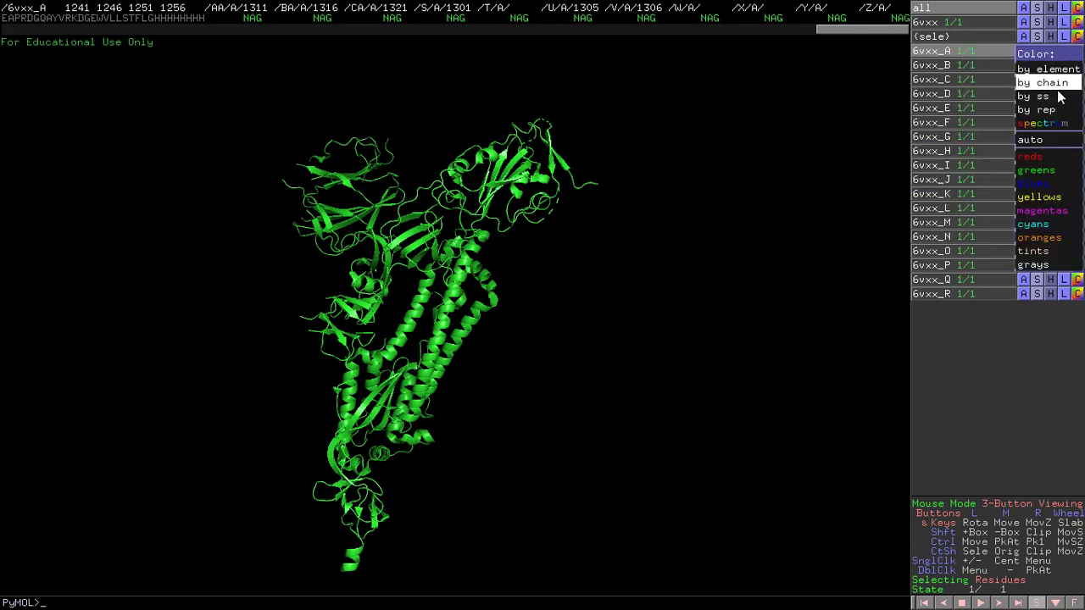
left_click(932, 157)
left_click_drag(703, 259, 559, 421)
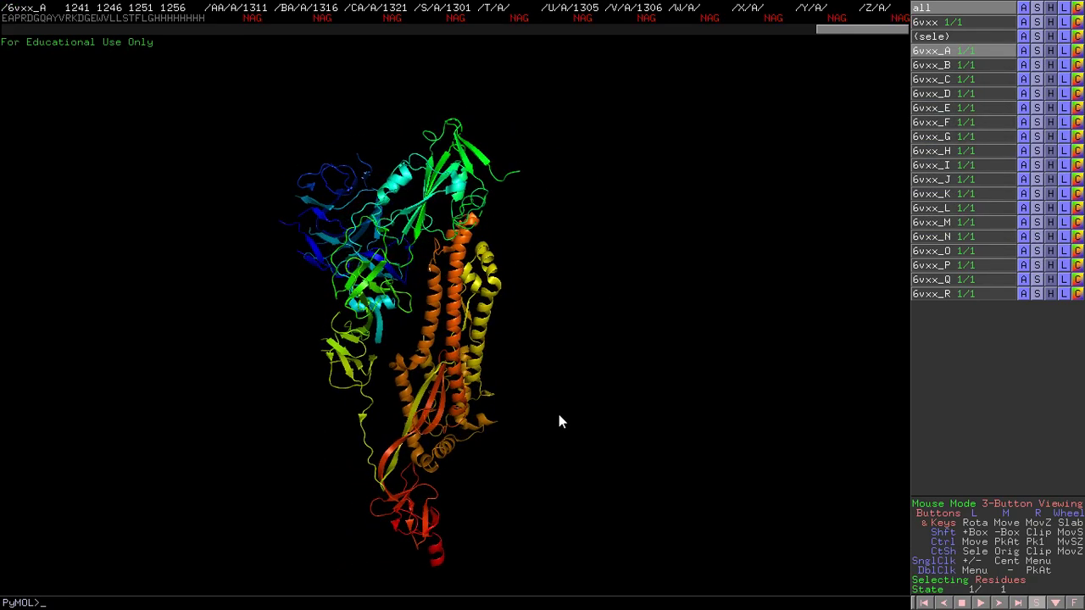
left_click_drag(373, 315, 465, 305)
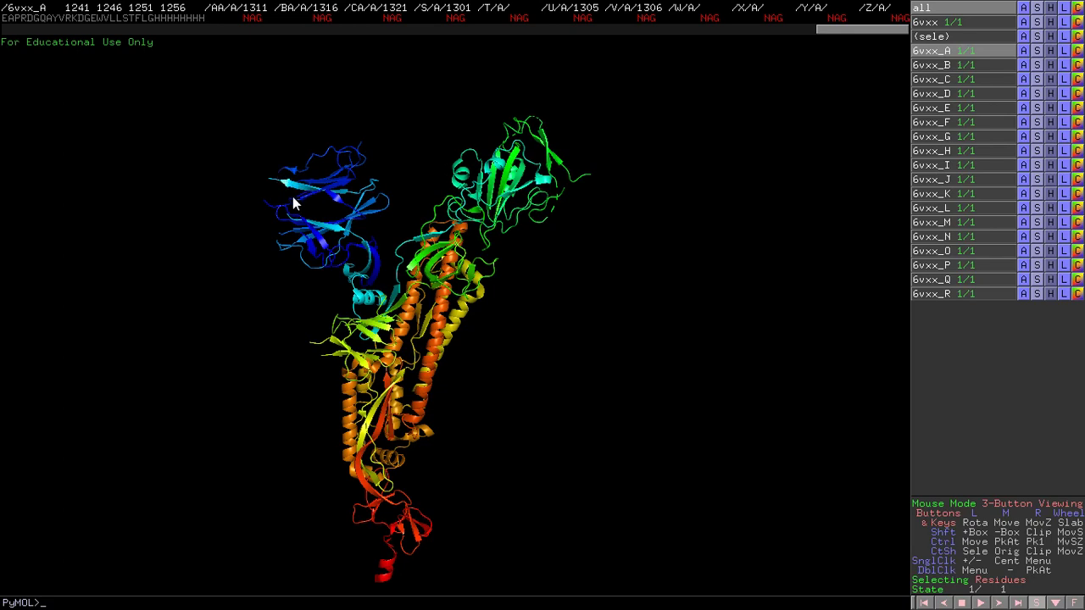
left_click_drag(374, 364, 496, 359)
left_click_drag(551, 264, 486, 247)
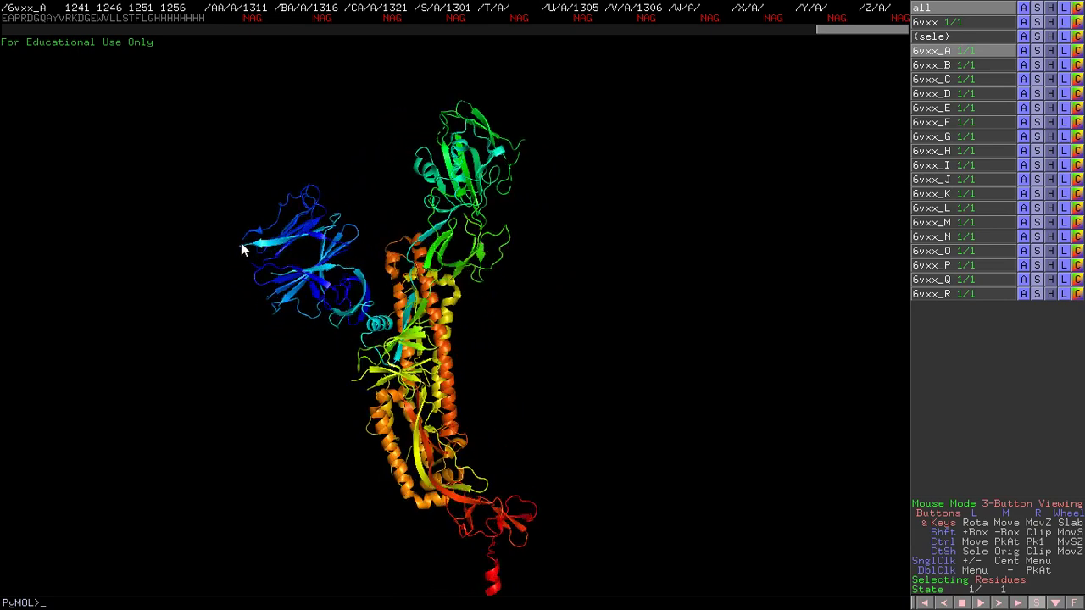
left_click_drag(818, 42, 24, 60)
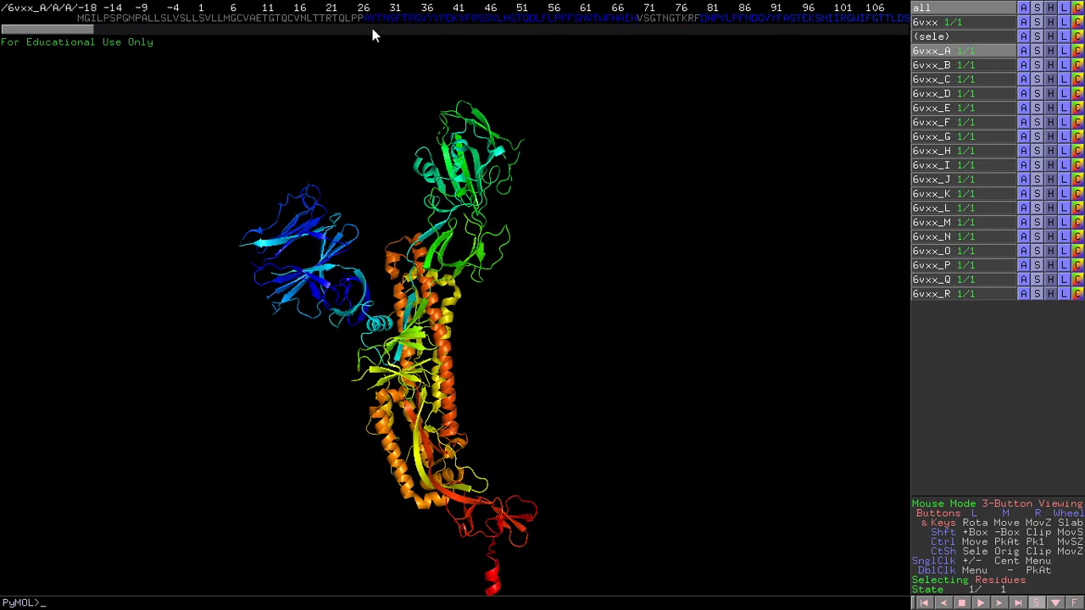
left_click_drag(366, 18, 508, 18)
left_click_drag(306, 330, 261, 320)
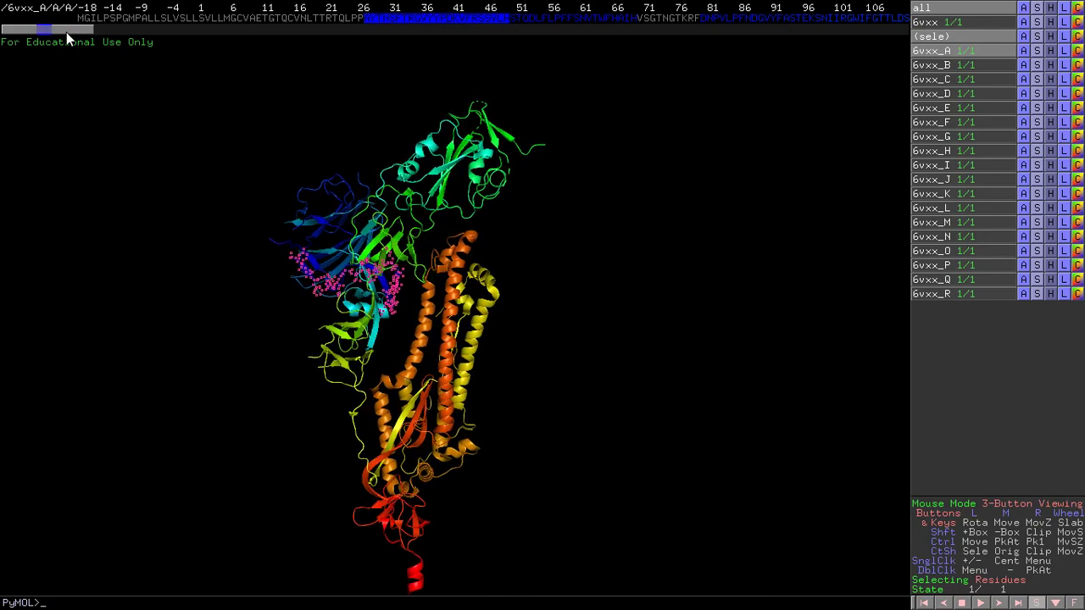
left_click_drag(66, 32, 963, 44)
left_click_drag(835, 36, 717, 45)
left_click_drag(623, 18, 392, 19)
left_click_drag(386, 237, 830, 110)
left_click_drag(727, 30, 749, 28)
left_click_drag(422, 18, 744, 24)
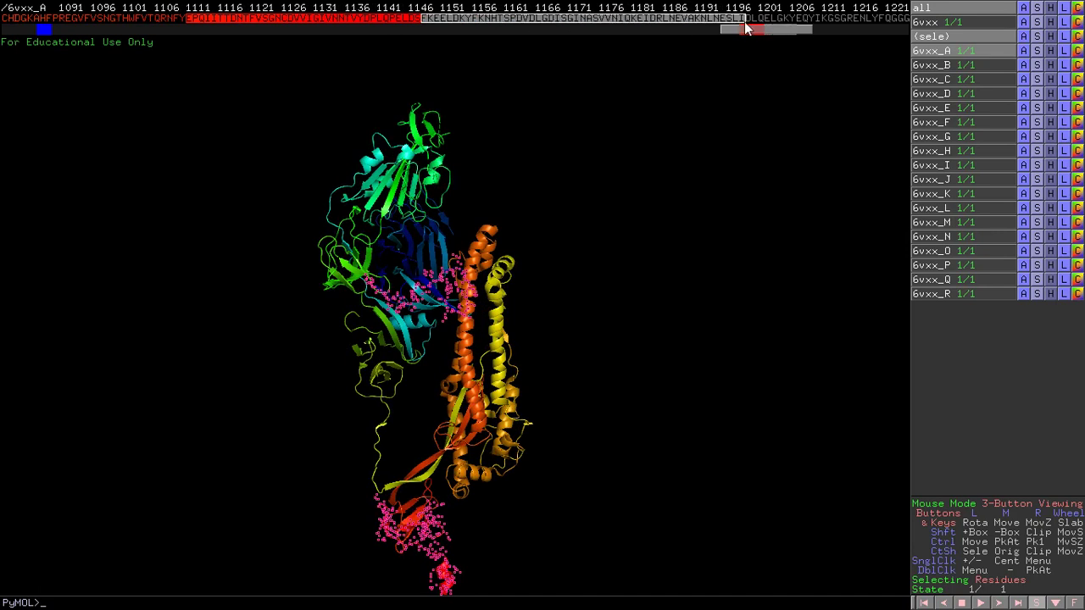
left_click(702, 142)
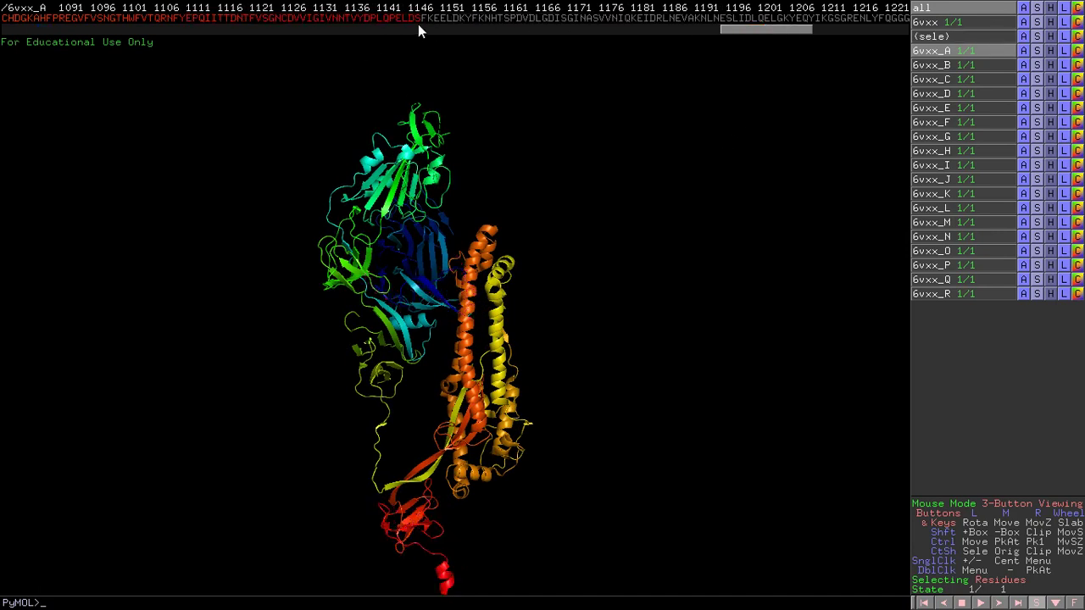
left_click_drag(416, 18, 251, 18)
left_click_drag(254, 65, 705, 67)
left_click_drag(737, 29, 7, 35)
left_click_drag(363, 19, 552, 18)
left_click_drag(525, 280, 456, 296)
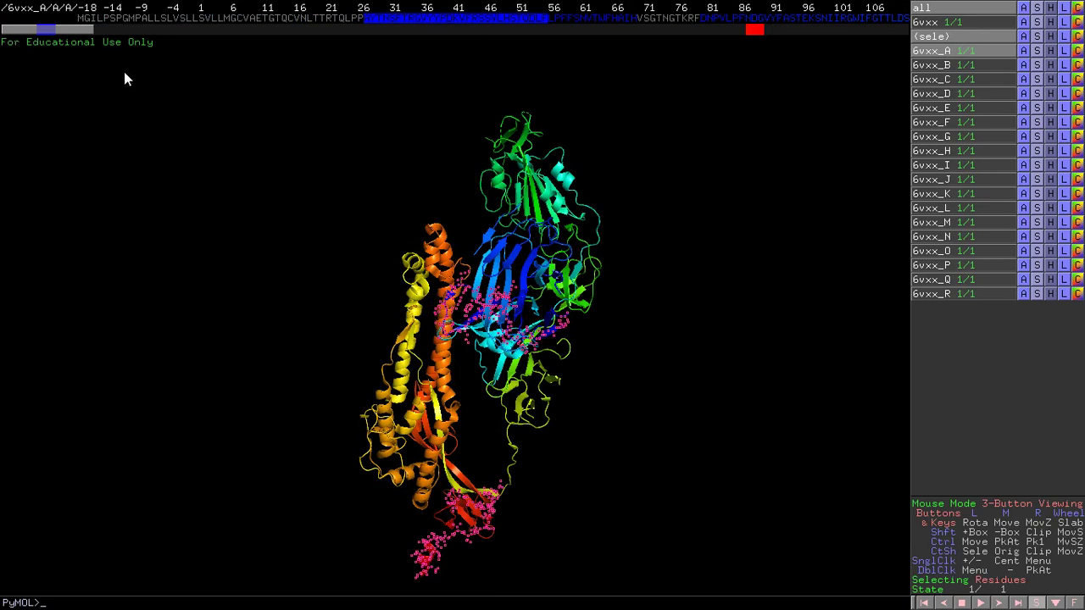
left_click_drag(52, 29, 847, 38)
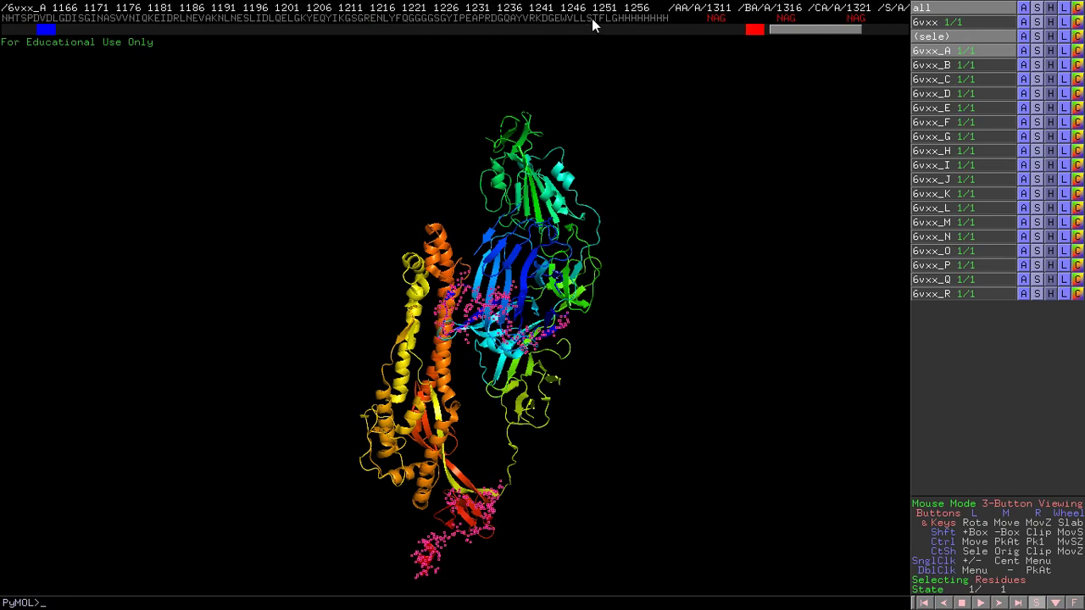
left_click_drag(604, 19, 367, 27)
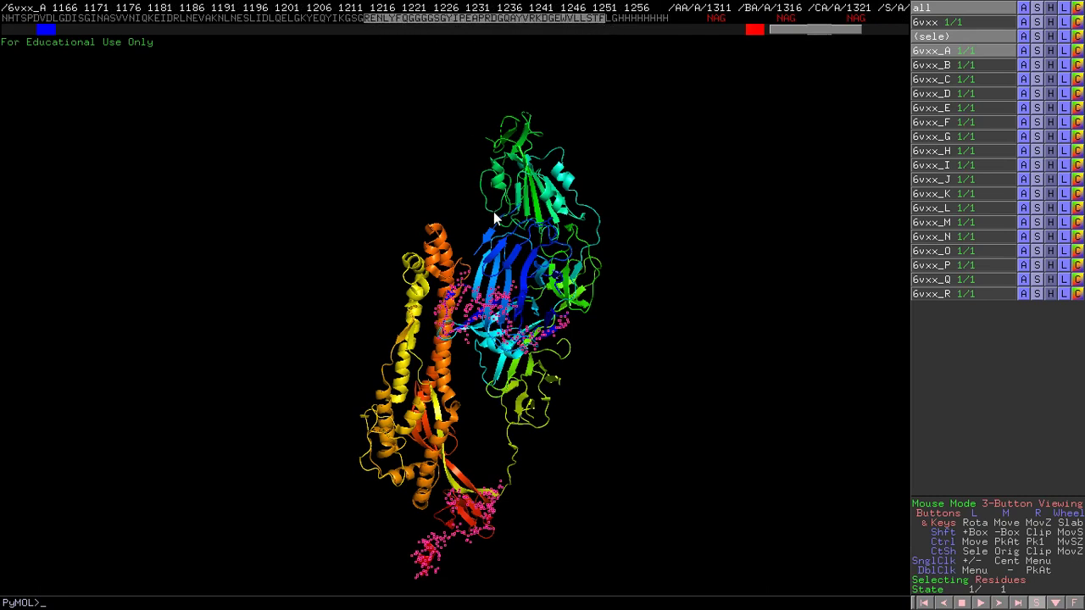
left_click(671, 294)
left_click_drag(461, 371, 407, 424)
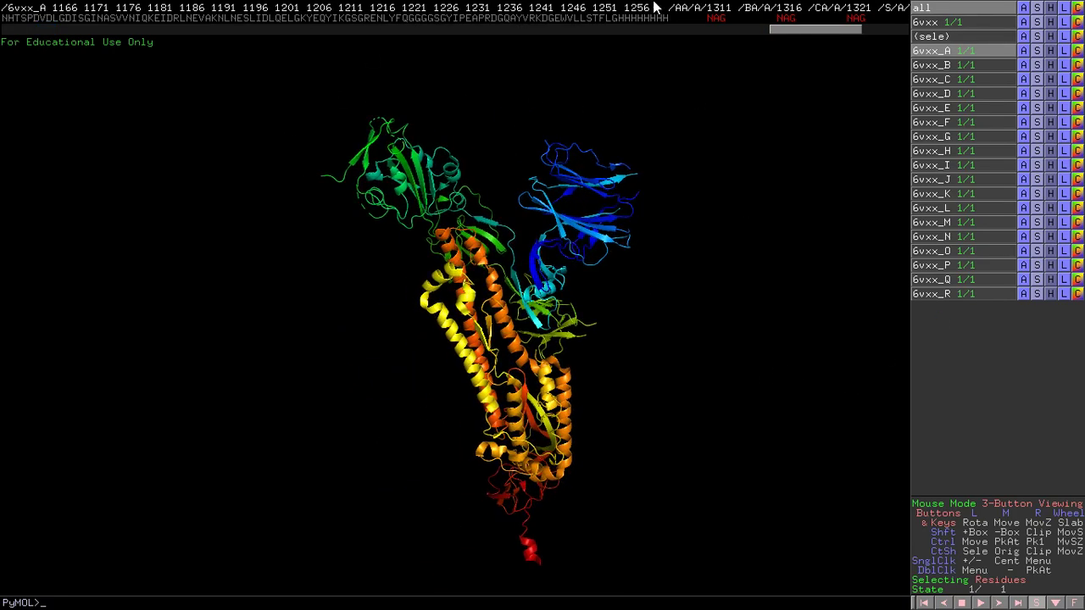
right_click(677, 376)
Step: Leave full screen, set Display > Background to White, then return to full screen
key("ctrl+f")
left_click(155, 33)
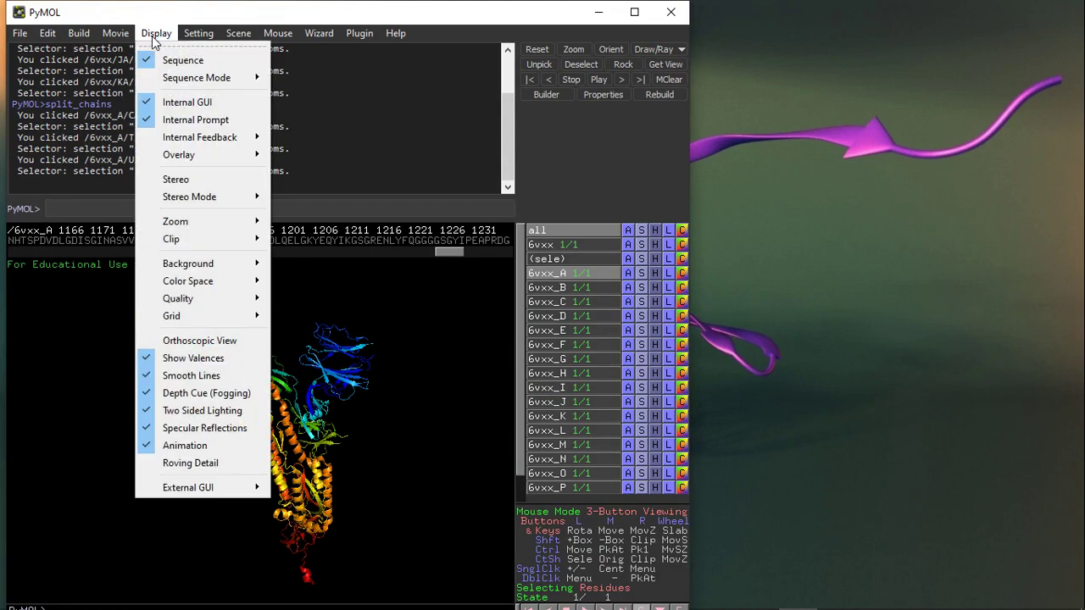
mouse_move(208, 264)
left_click(351, 316)
left_click(635, 14)
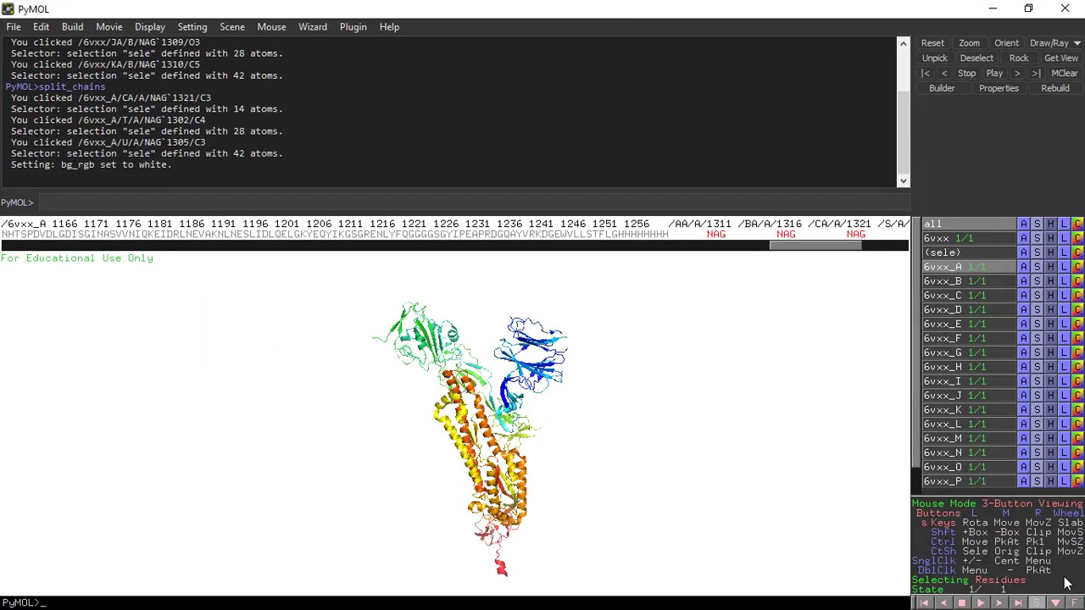
left_click(1078, 601)
Step: Rotate the rainbow protomer, swinging its blue domain left and then right
left_click_drag(559, 341, 588, 317)
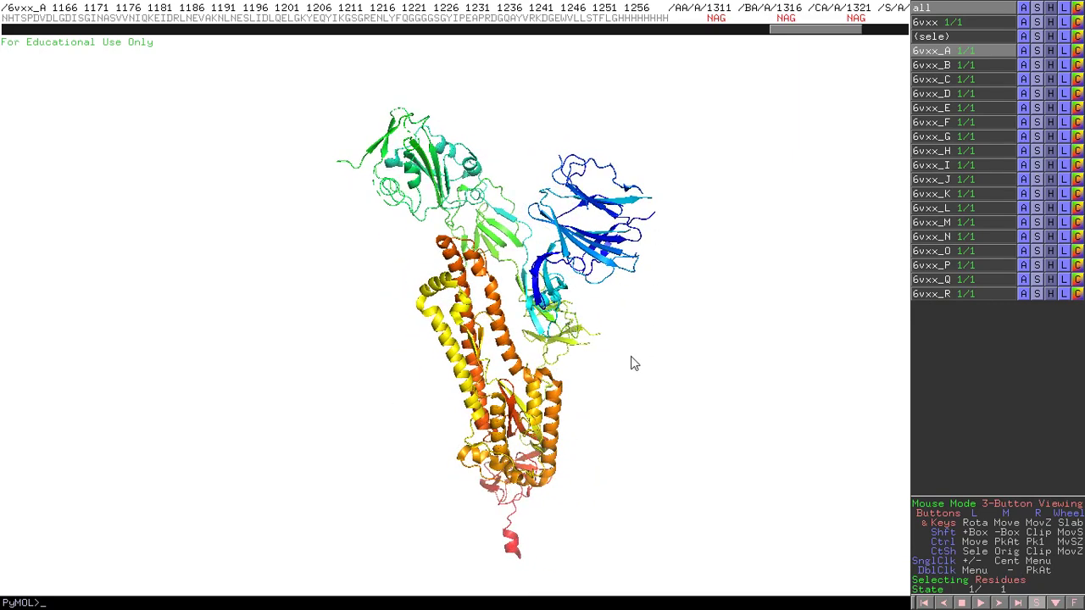
left_click_drag(561, 395, 464, 395)
left_click_drag(465, 399, 476, 395)
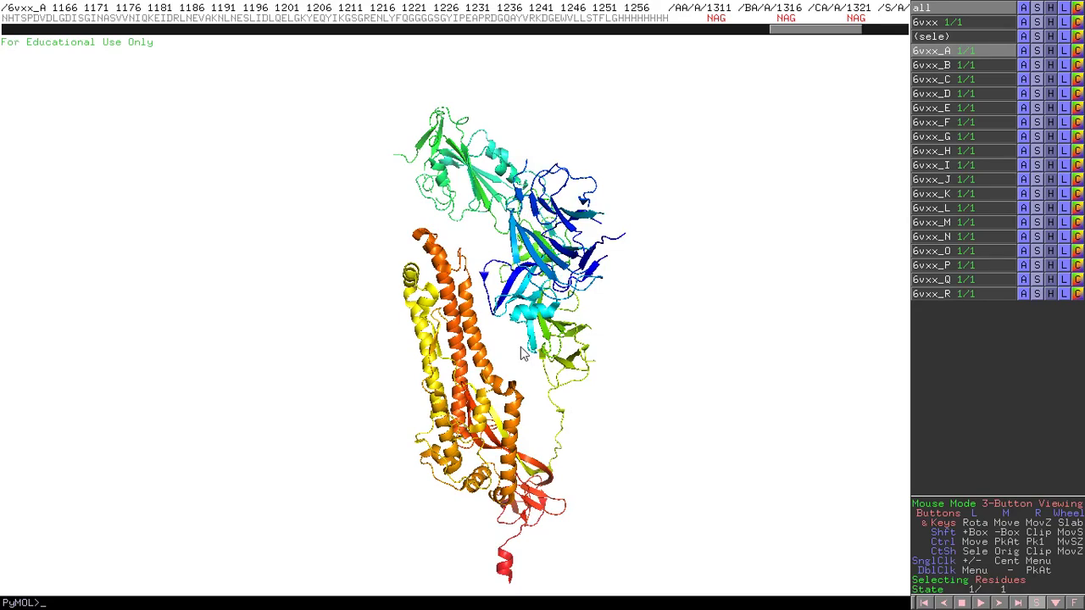
left_click_drag(606, 283, 392, 304)
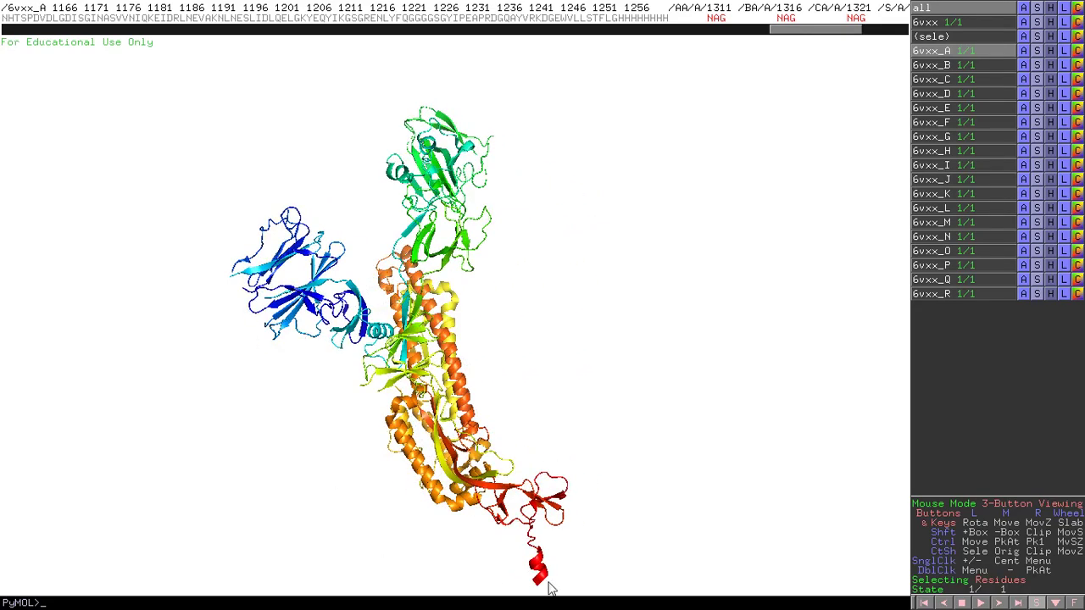
left_click(442, 362)
left_click_drag(443, 362, 591, 303)
left_click_drag(462, 330, 508, 390)
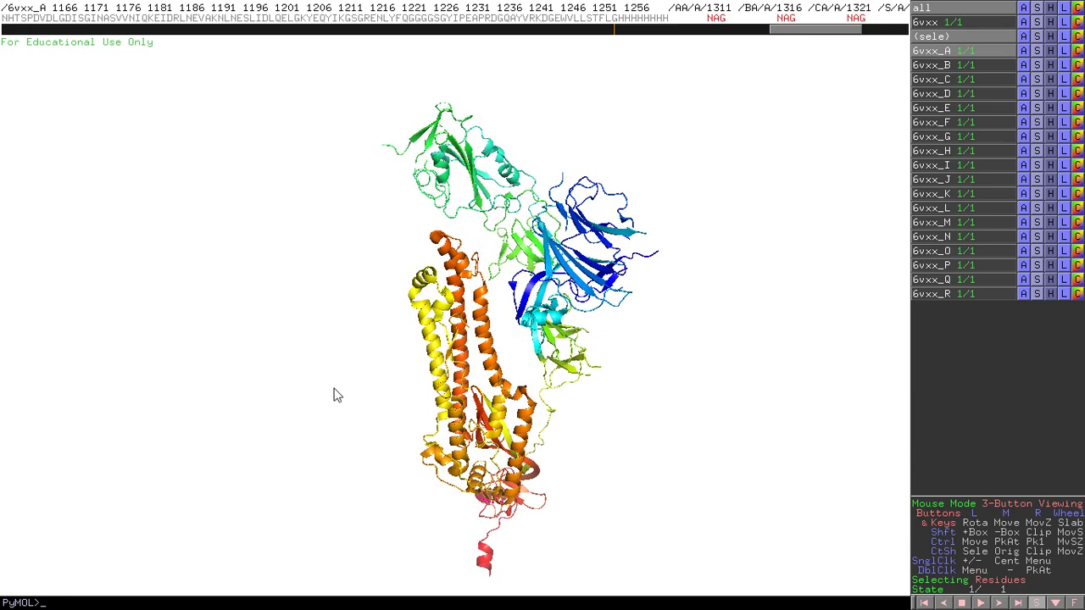